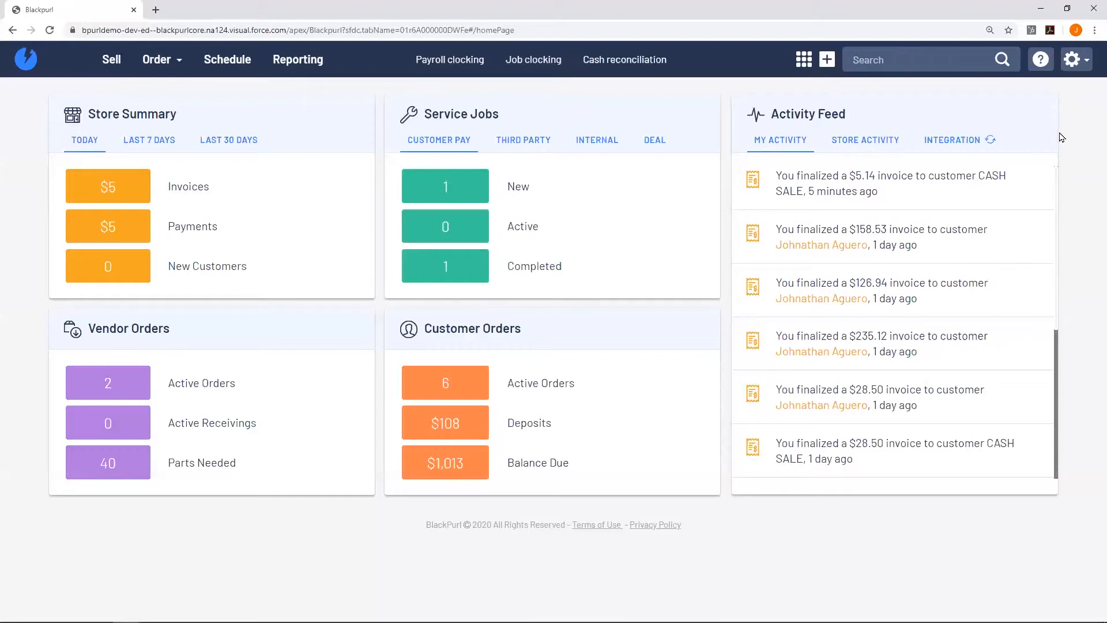
Look up a phone number in global search, switch the feed to Store Activity, and start a new order.
{"action": "left_click", "coordinate": [924, 60]}
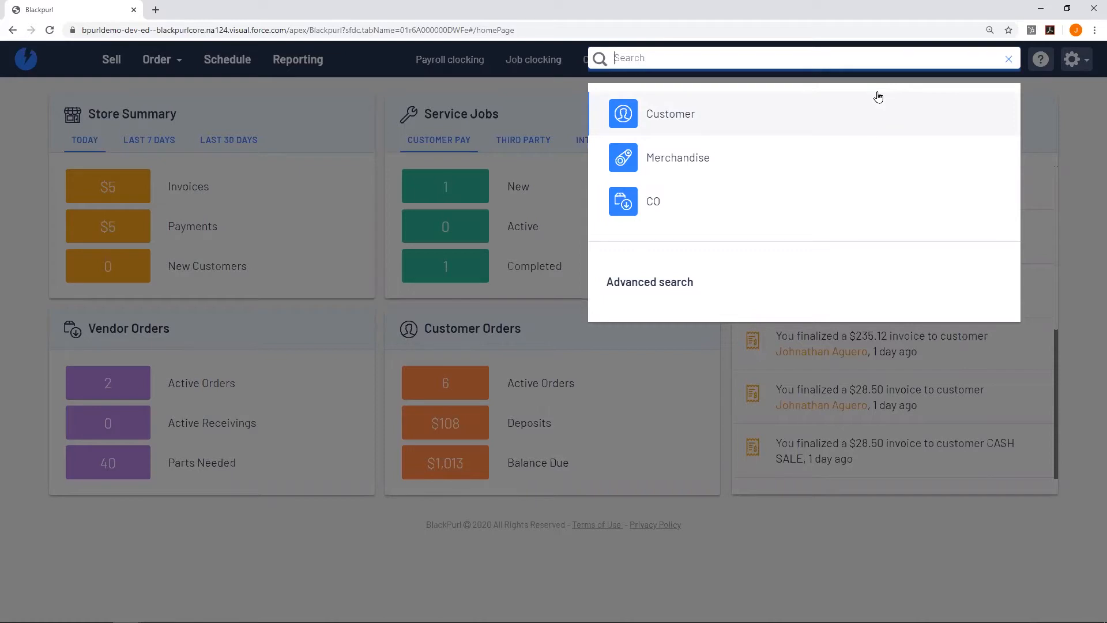
{"action": "type", "text": "303710"}
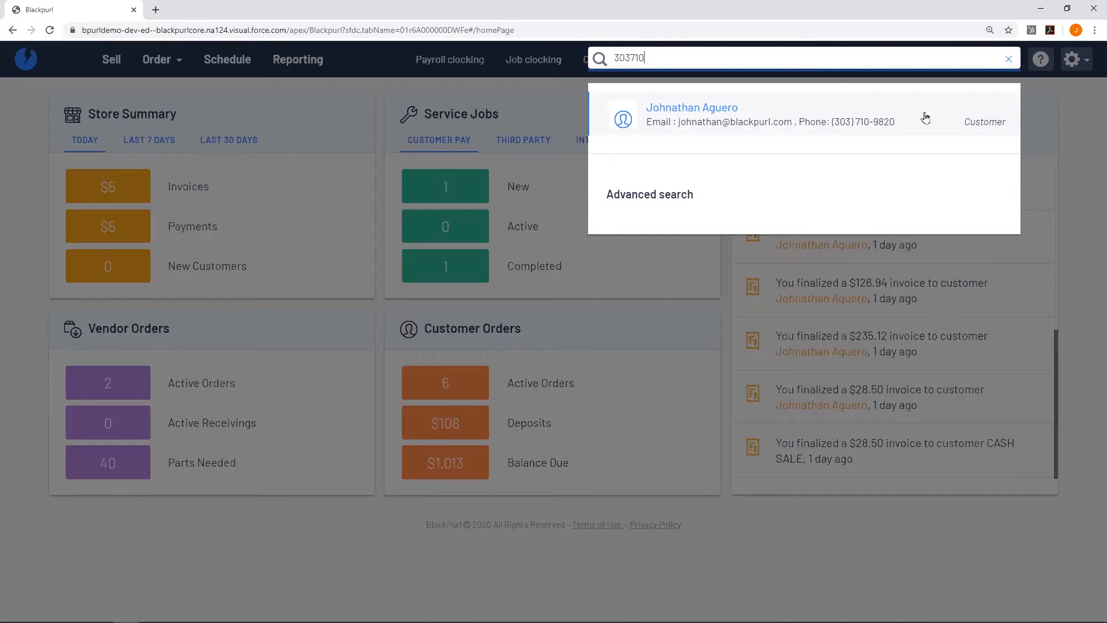
{"action": "left_click", "coordinate": [358, 88]}
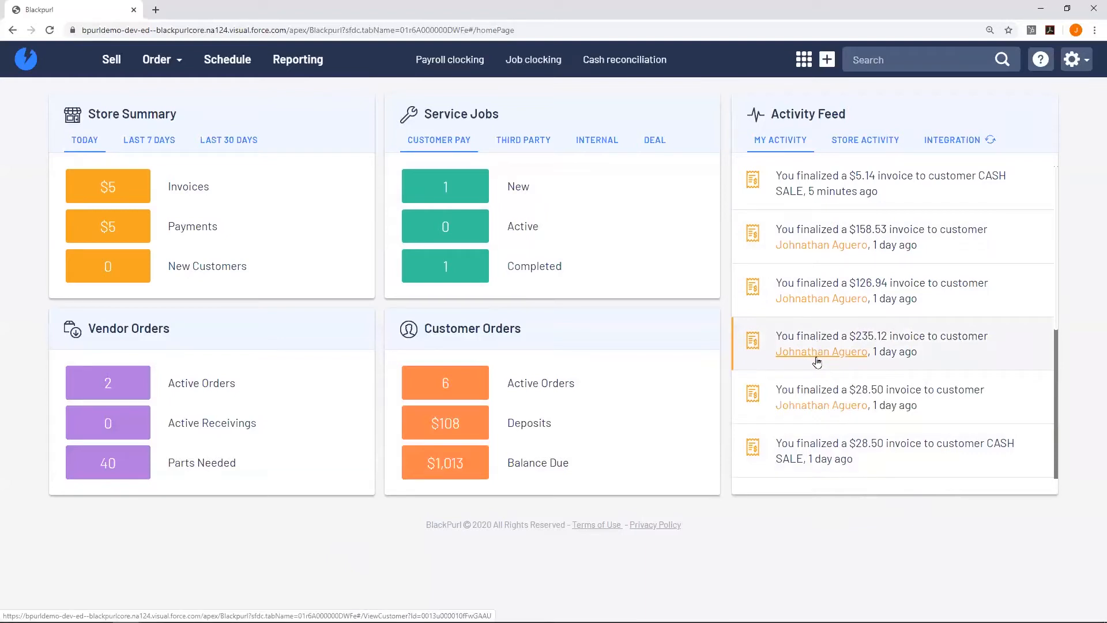
{"action": "left_click", "coordinate": [850, 141]}
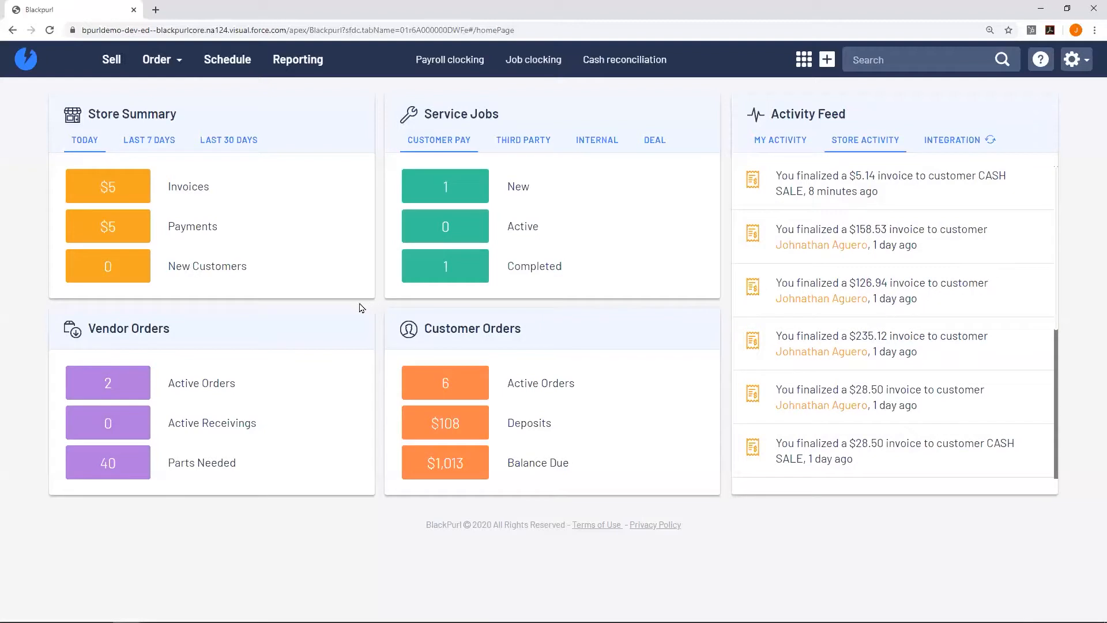
{"action": "left_click", "coordinate": [110, 62]}
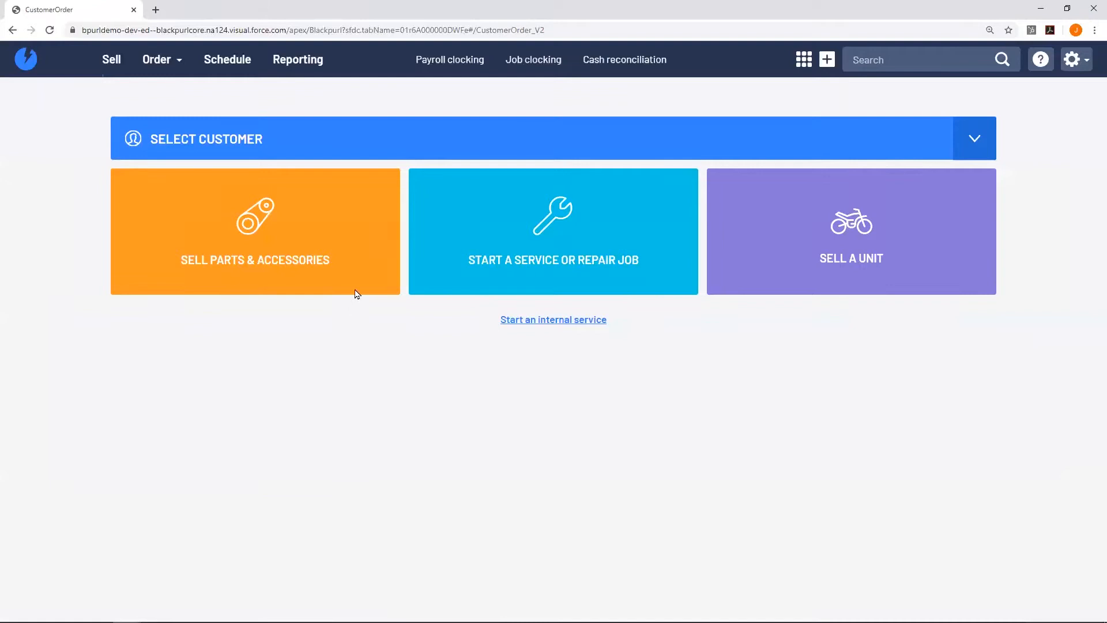
Add one SP-001 Wheel Bearing at $28.50 to a new cash-sale parts order.
{"action": "left_click", "coordinate": [356, 241]}
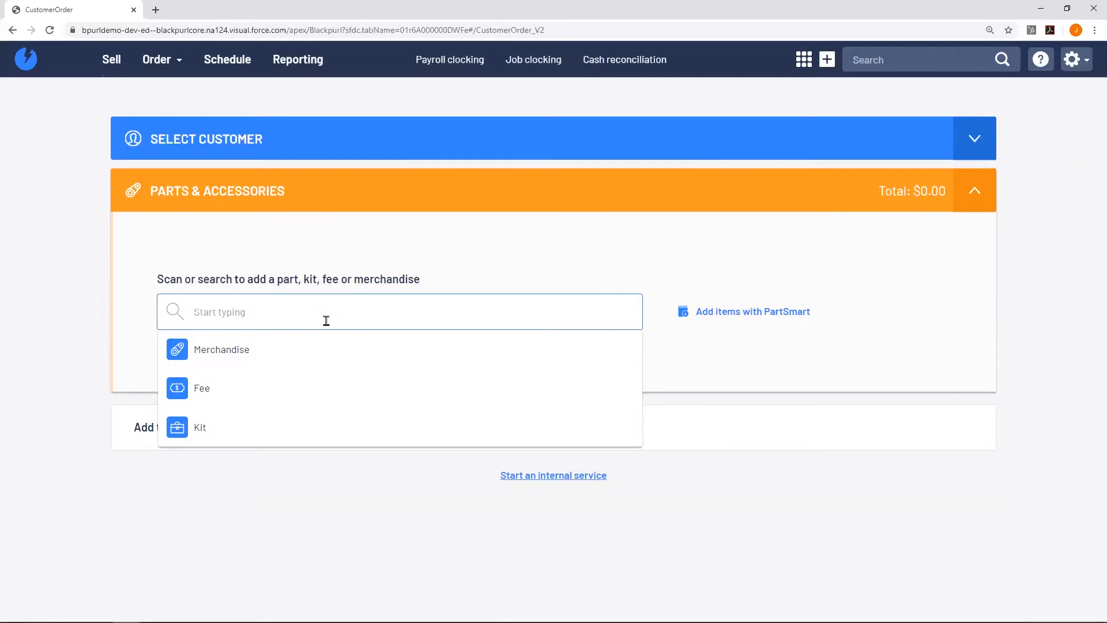
{"action": "type", "text": "sp-001"}
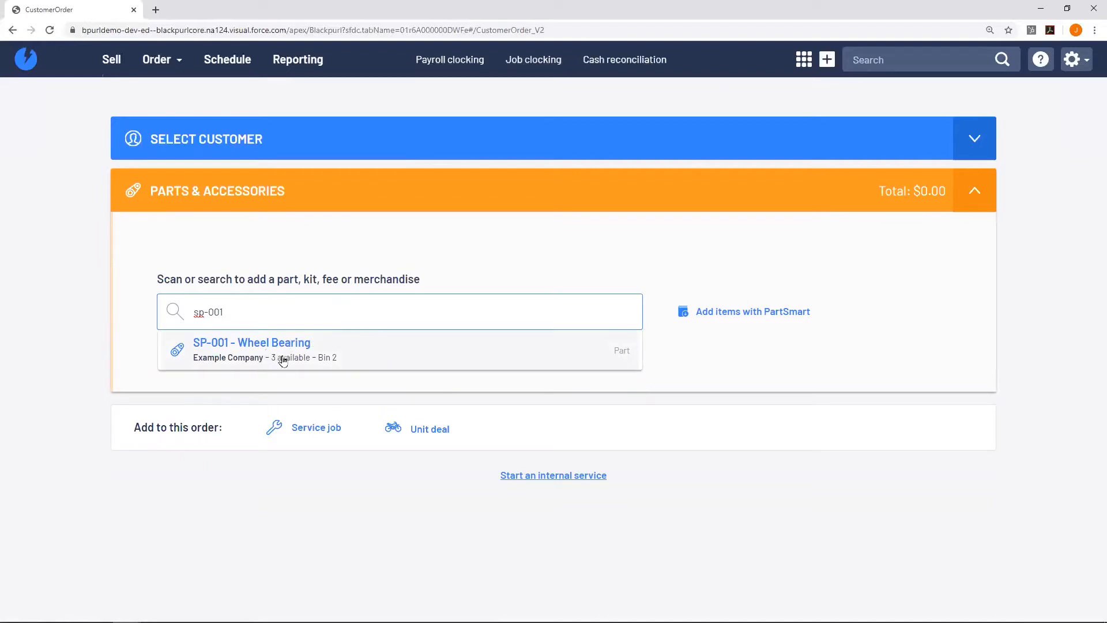
{"action": "left_click", "coordinate": [360, 351]}
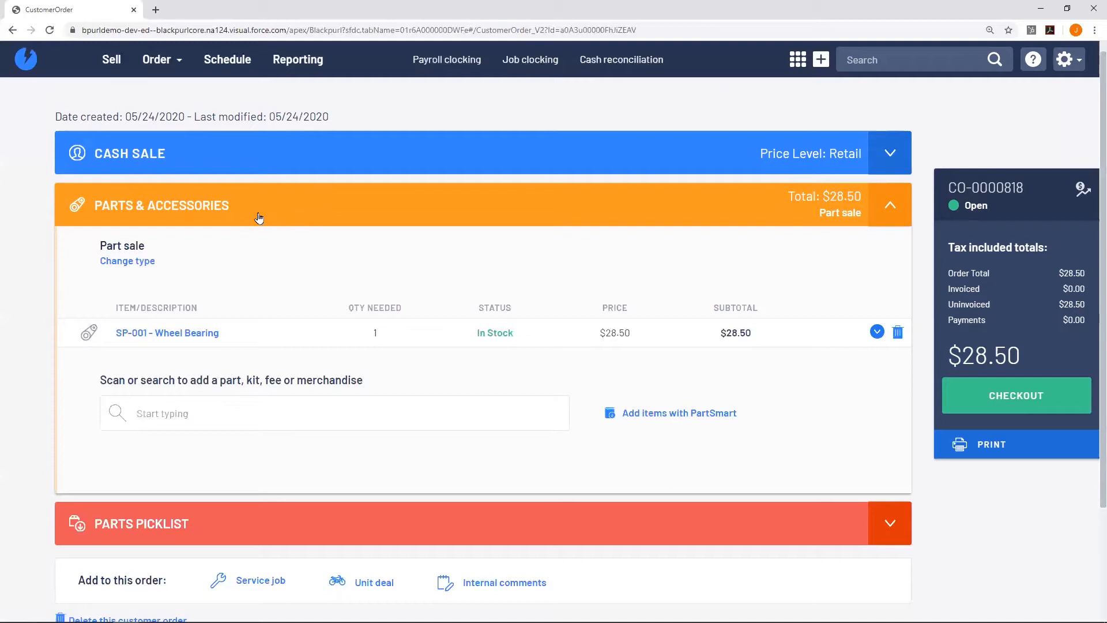
Add SP-002 Grease at $93.30 and begin checkout with $121.80 due.
{"action": "left_click", "coordinate": [191, 398]}
{"action": "left_click", "coordinate": [237, 421]}
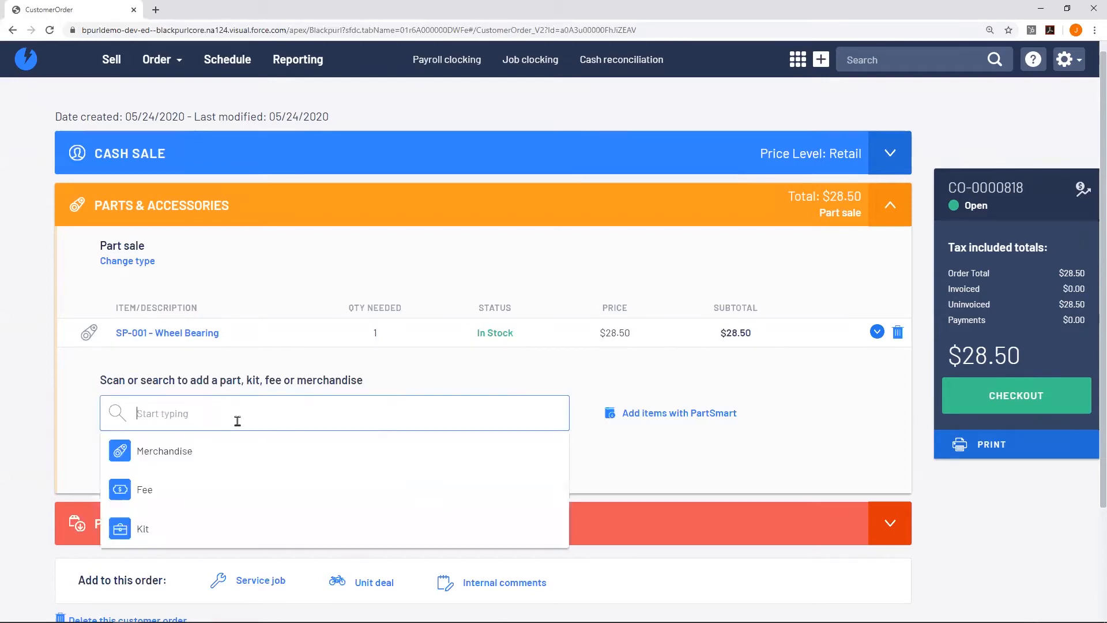
{"action": "type", "text": "grea"}
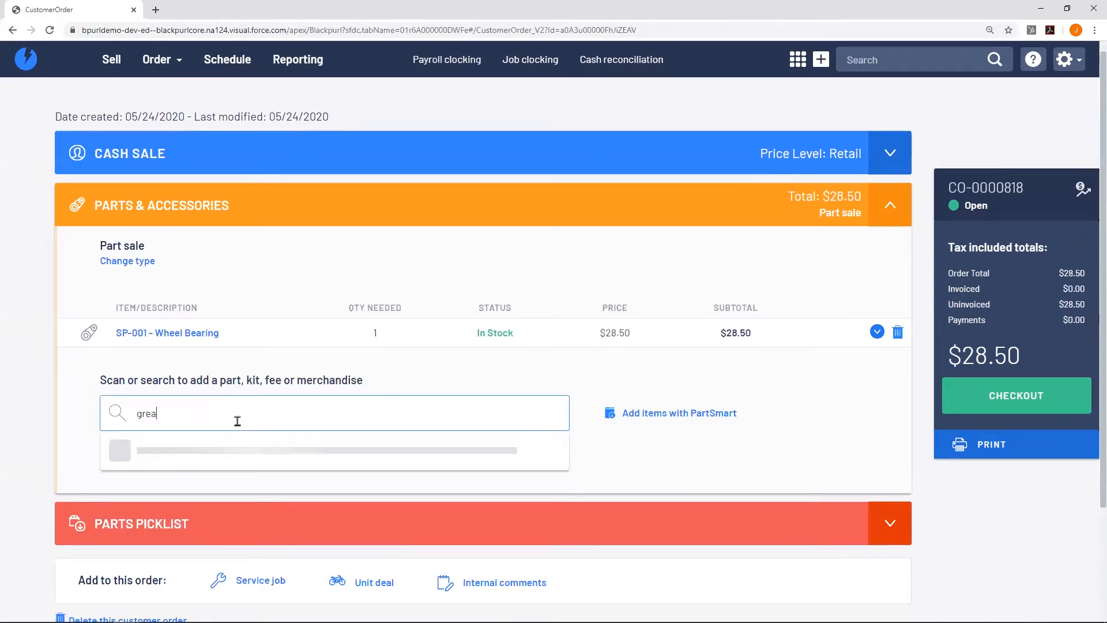
{"action": "type", "text": "se"}
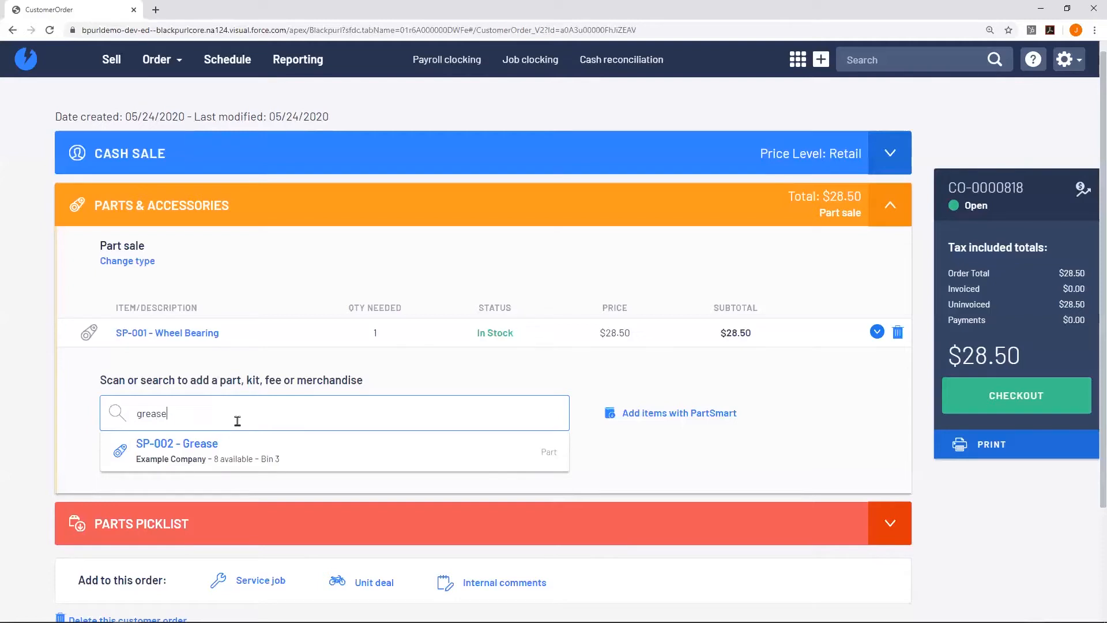
{"action": "key", "text": "Return"}
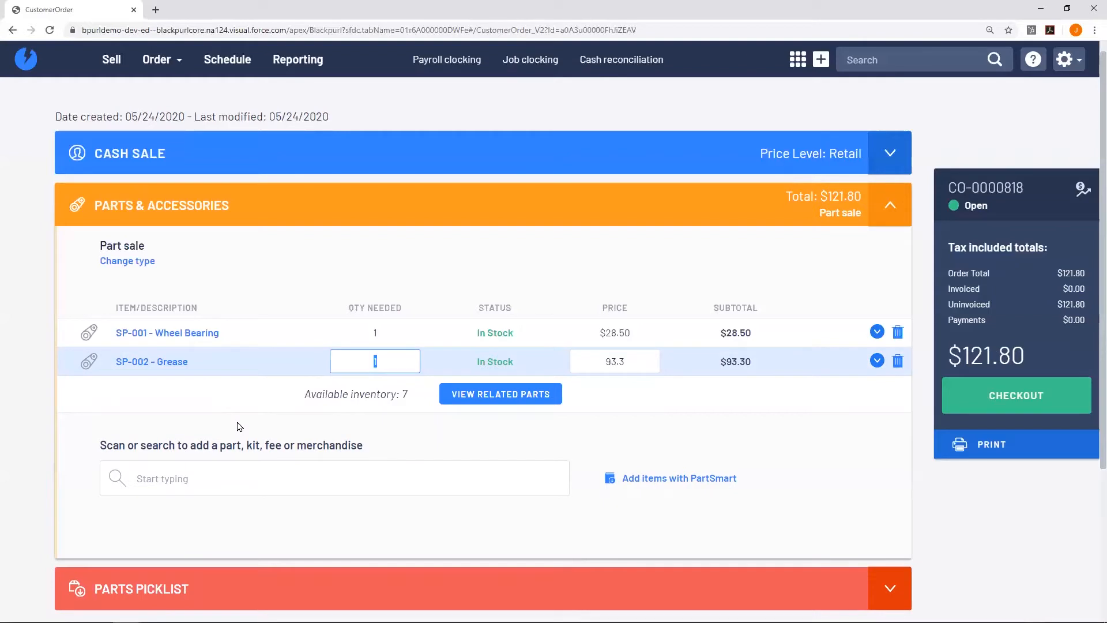
{"action": "left_click", "coordinate": [973, 403]}
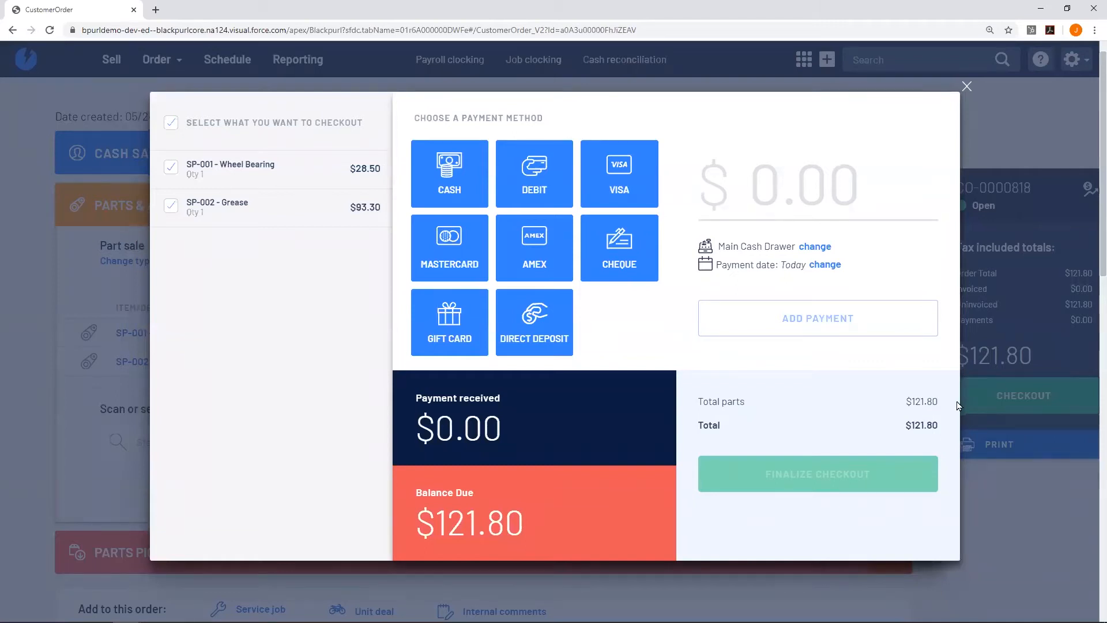
Record a $130 cash payment, leaving $8.20 change, and finalize the checkout.
{"action": "key", "text": "Tab"}
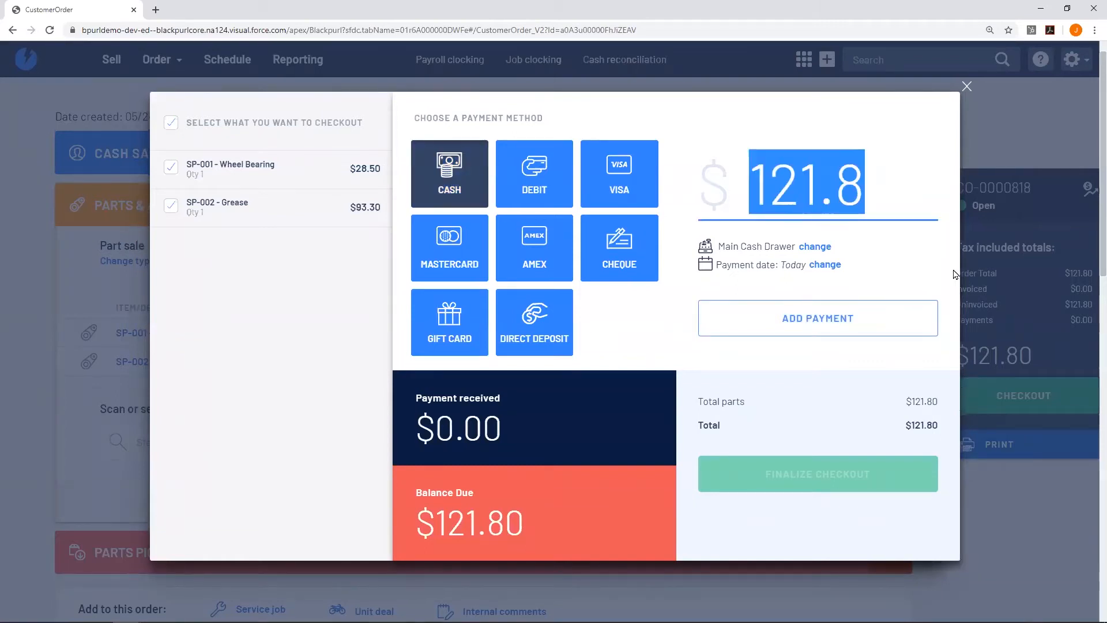
{"action": "type", "text": "130"}
{"action": "left_click", "coordinate": [788, 312]}
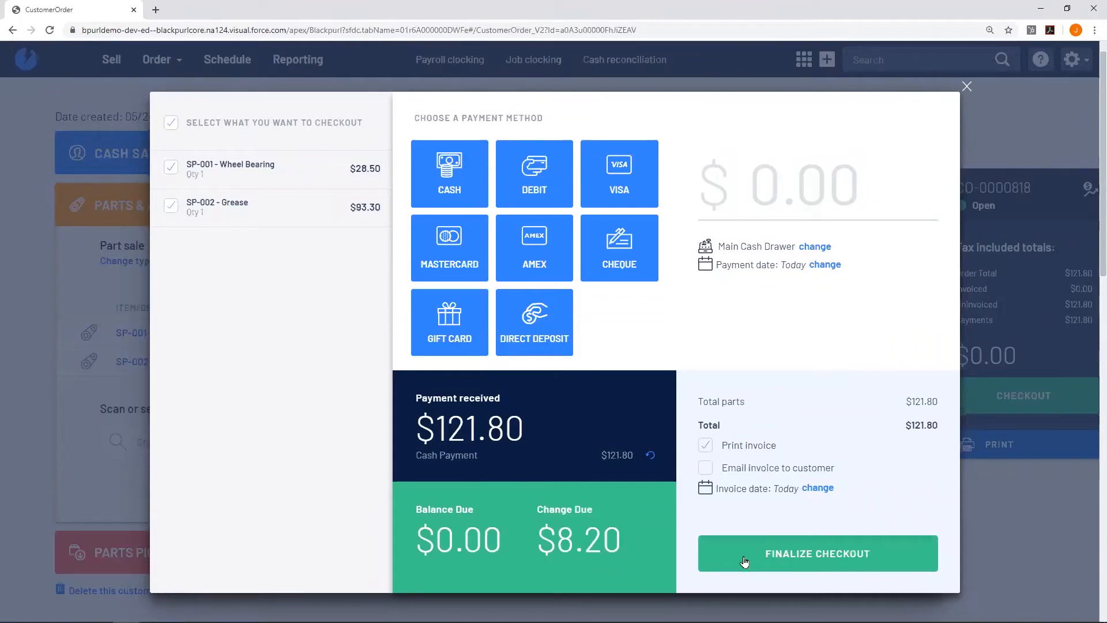
{"action": "left_click", "coordinate": [744, 561]}
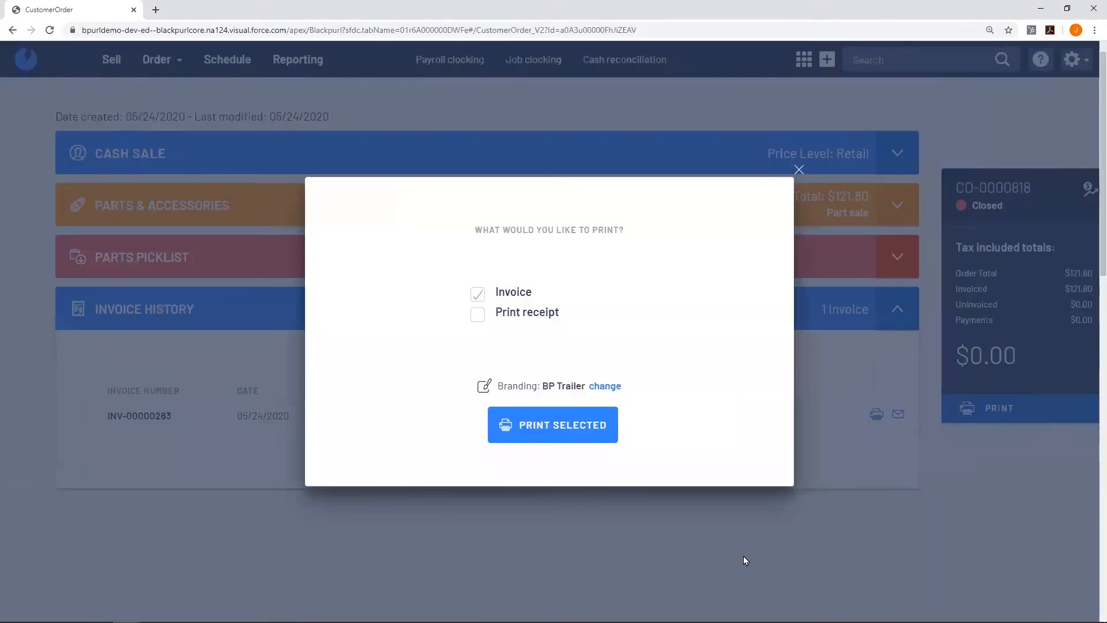
Print invoice INV-00000283 and close the invoice print preview.
{"action": "left_click", "coordinate": [552, 438]}
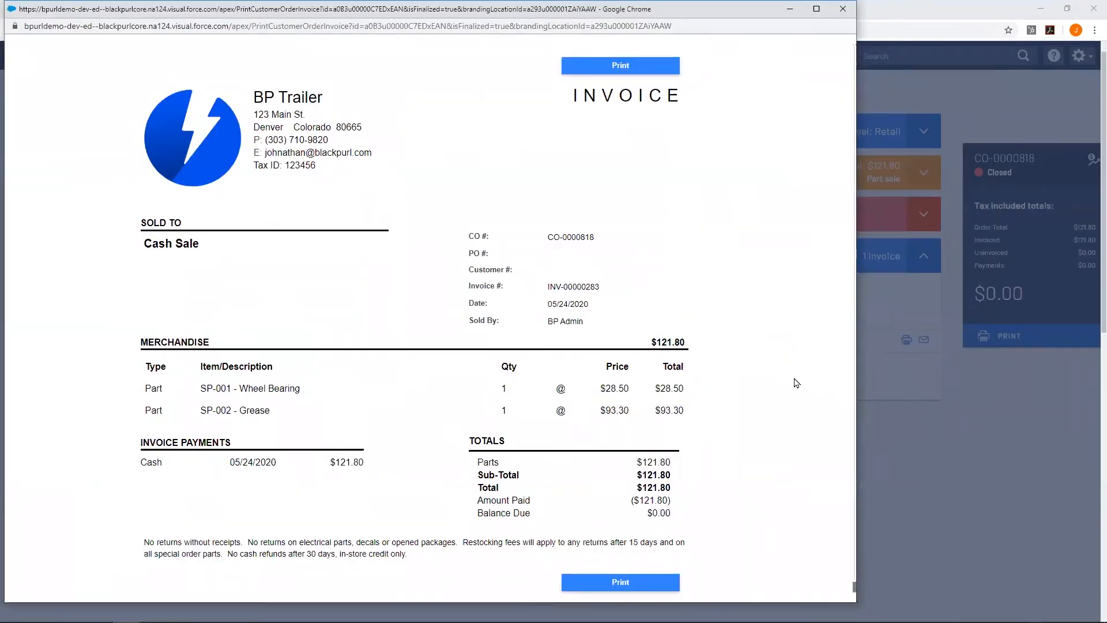
{"action": "left_click", "coordinate": [842, 9]}
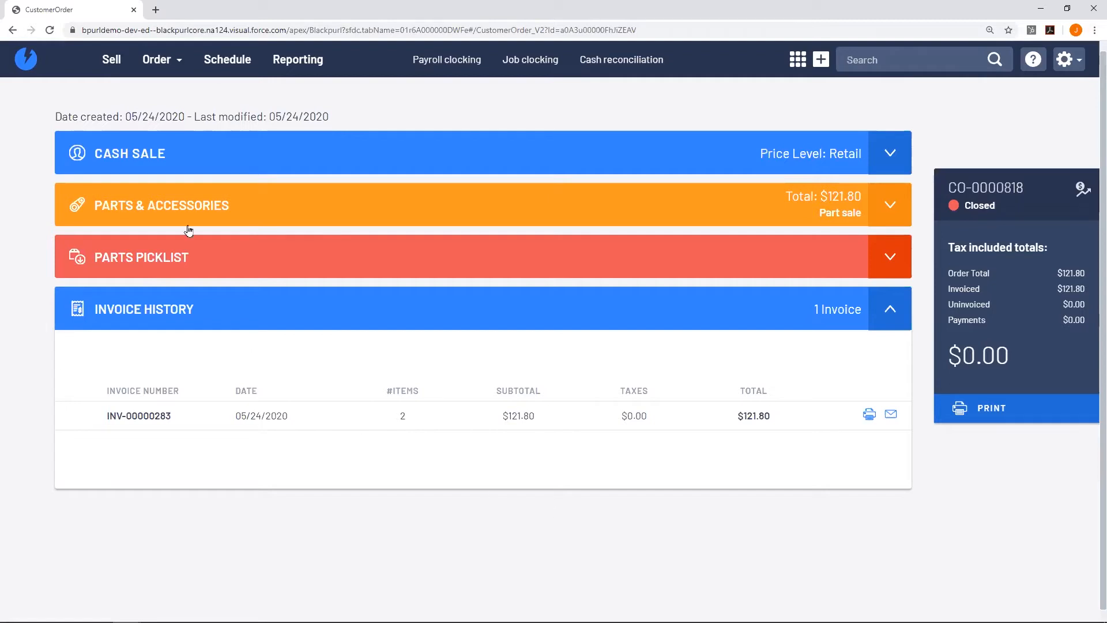
Create order CO-0000819 for the existing customer found by surname and start a parts sale.
{"action": "left_click", "coordinate": [106, 66]}
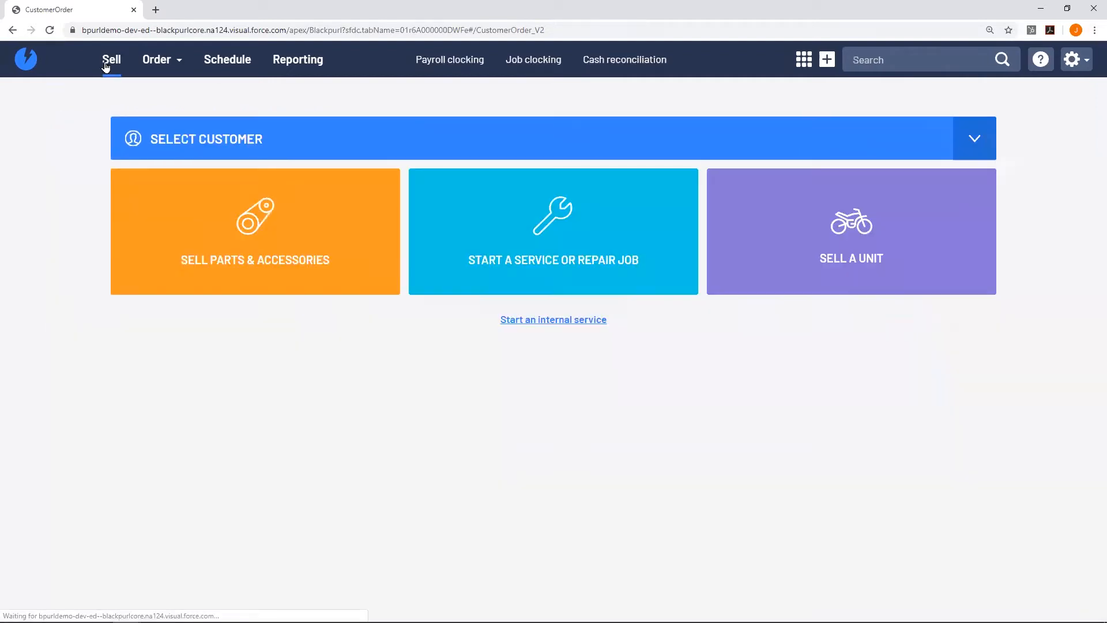
{"action": "left_click", "coordinate": [305, 134]}
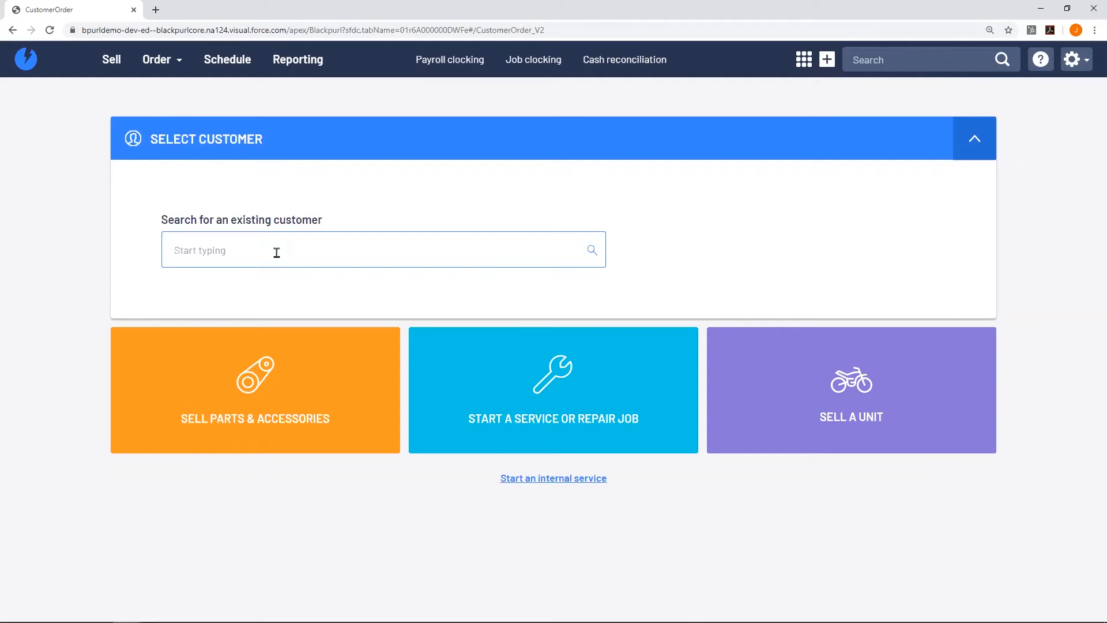
{"action": "type", "text": "aguero"}
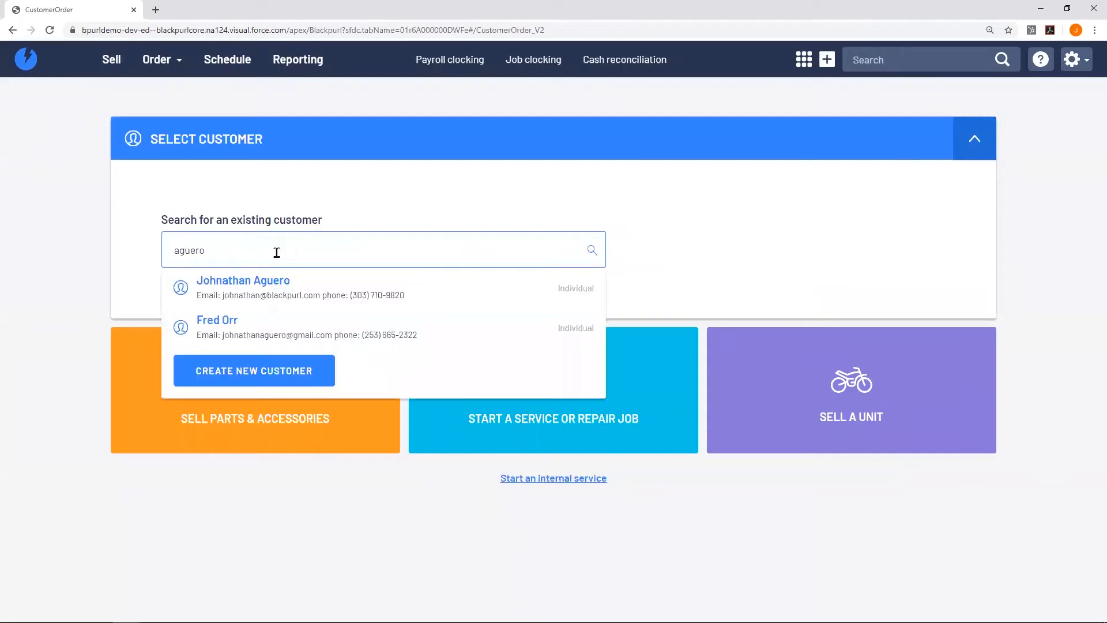
{"action": "left_click", "coordinate": [383, 291]}
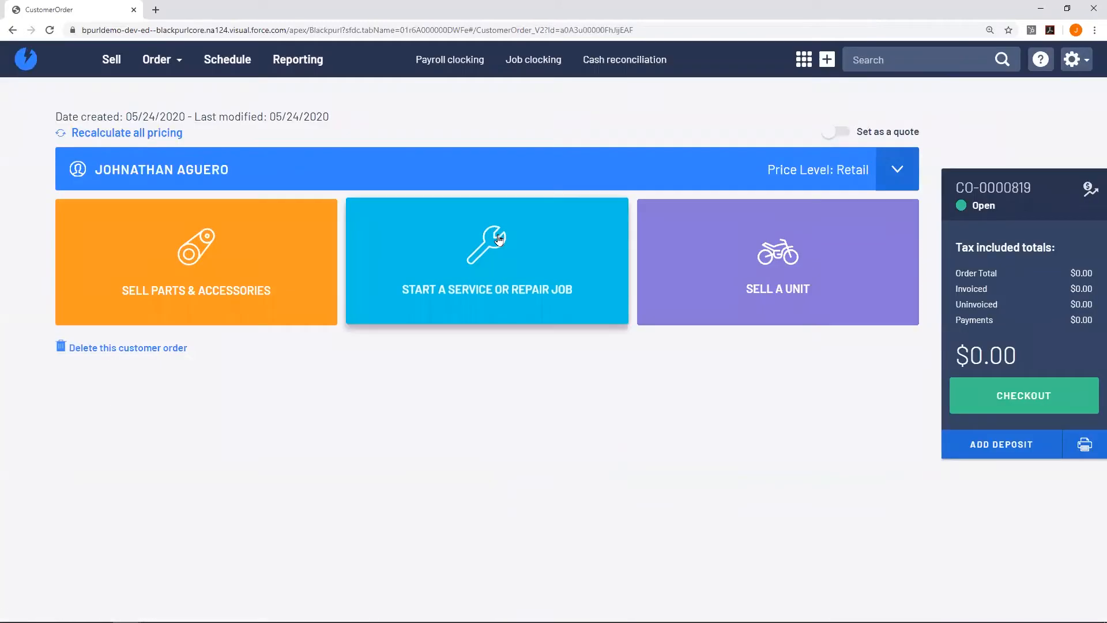
{"action": "left_click", "coordinate": [255, 258]}
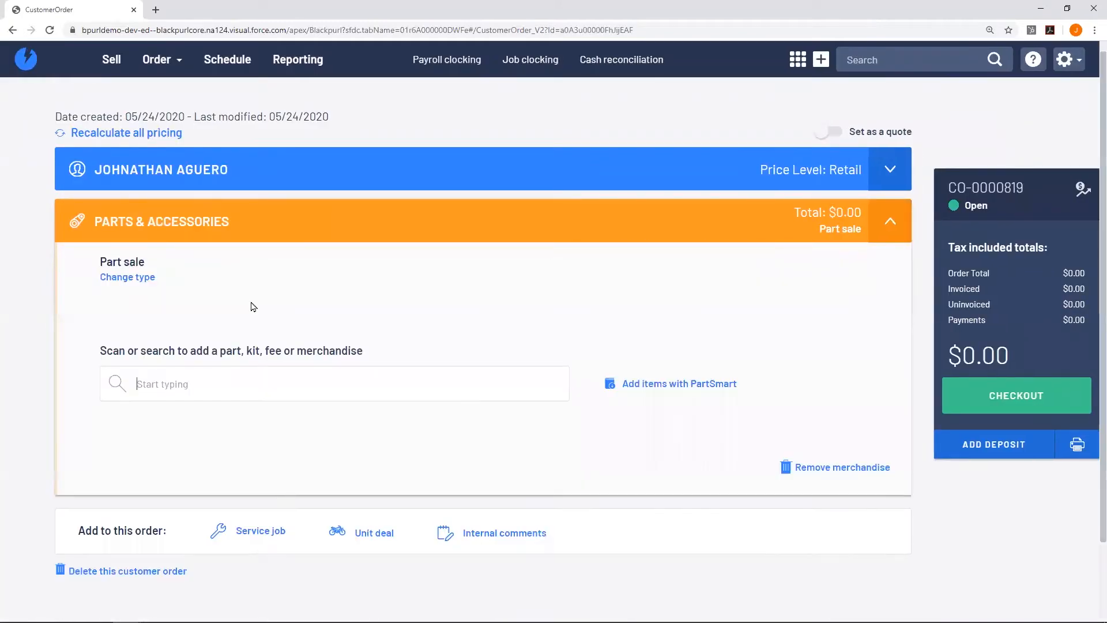
Add two SP-001 Wheel Bearings at $28.50 each, bringing the order to $57.00.
{"action": "type", "text": "bearing"}
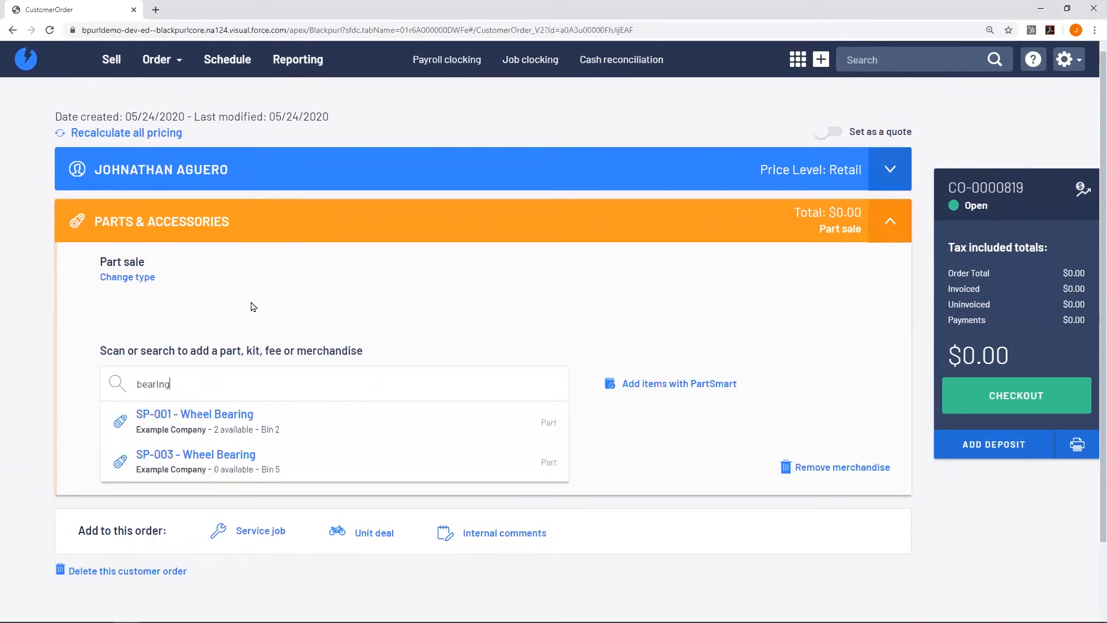
{"action": "left_click", "coordinate": [320, 422]}
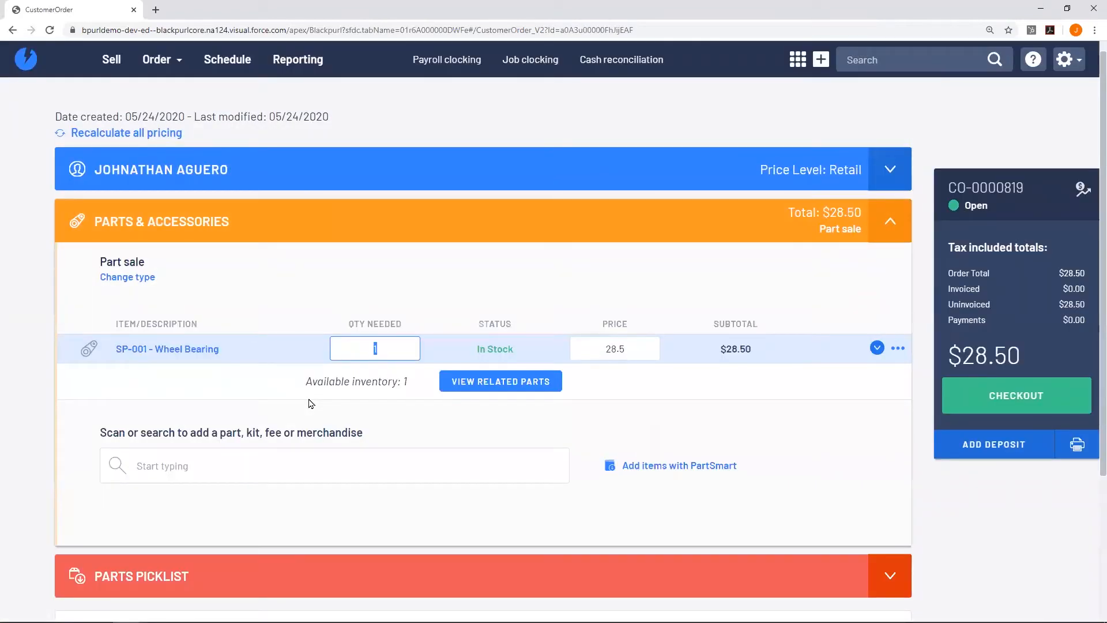
{"action": "type", "text": "2"}
{"action": "key", "text": "Tab"}
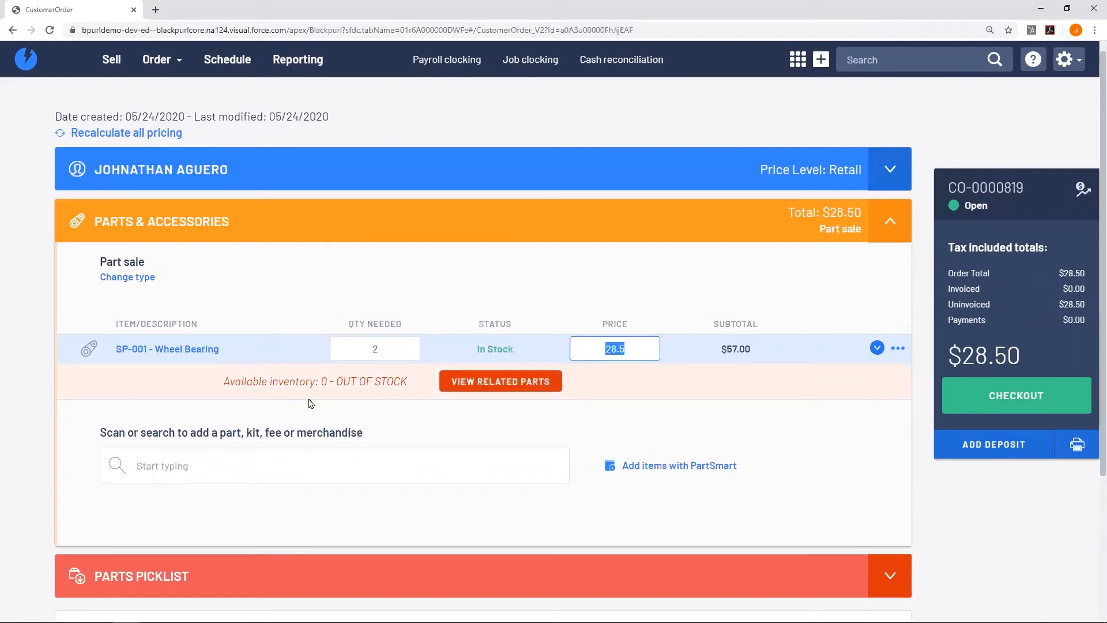
{"action": "key", "text": "Tab"}
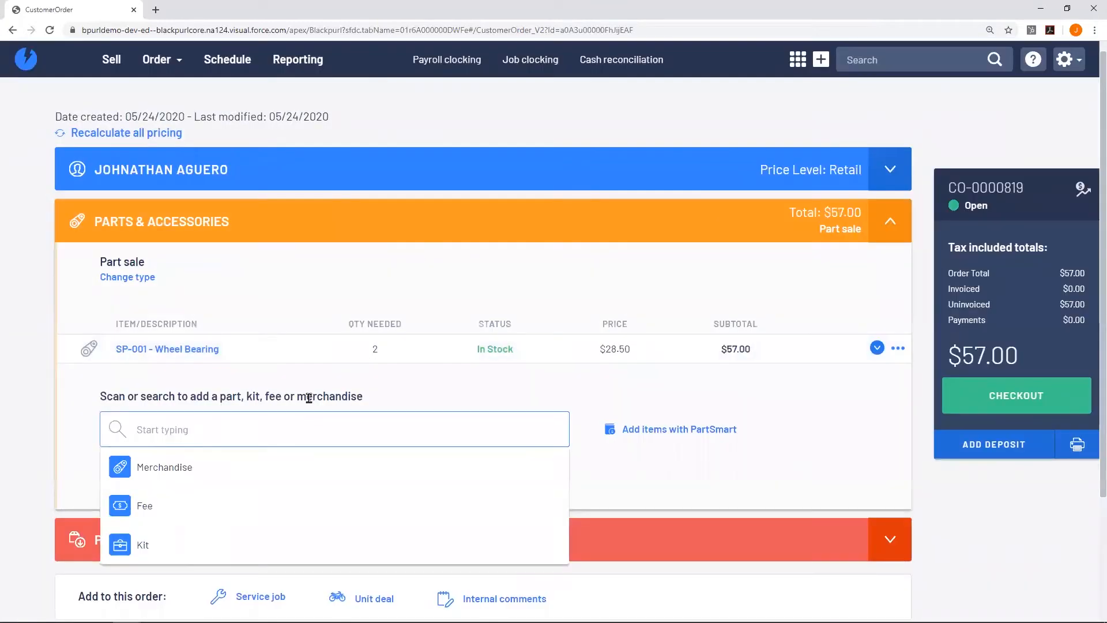
{"action": "left_click", "coordinate": [417, 388]}
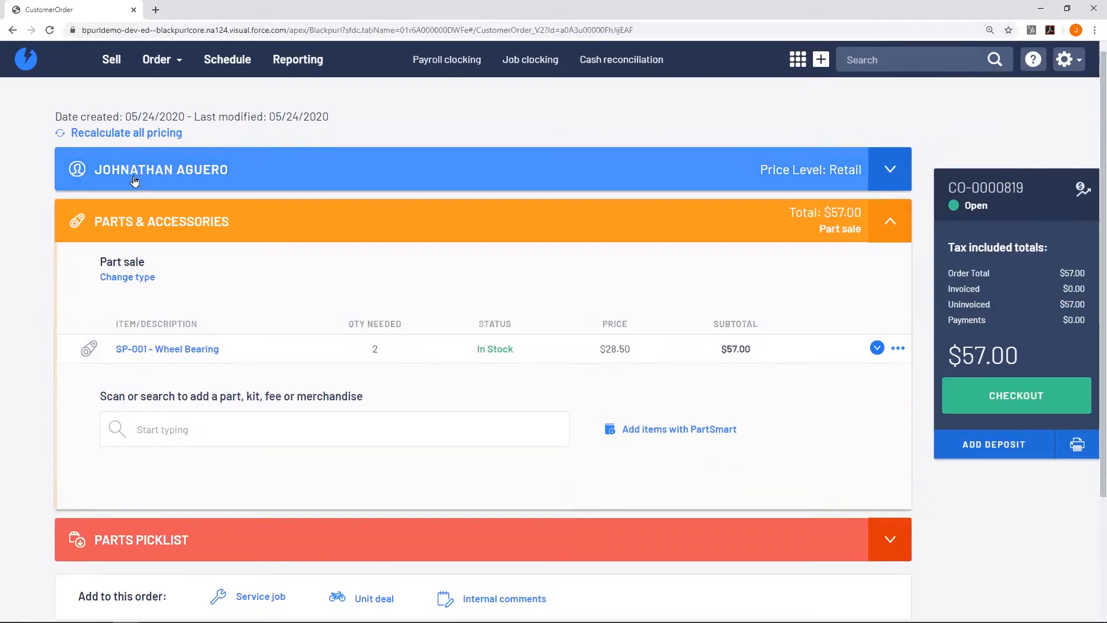
{"action": "left_click", "coordinate": [303, 175]}
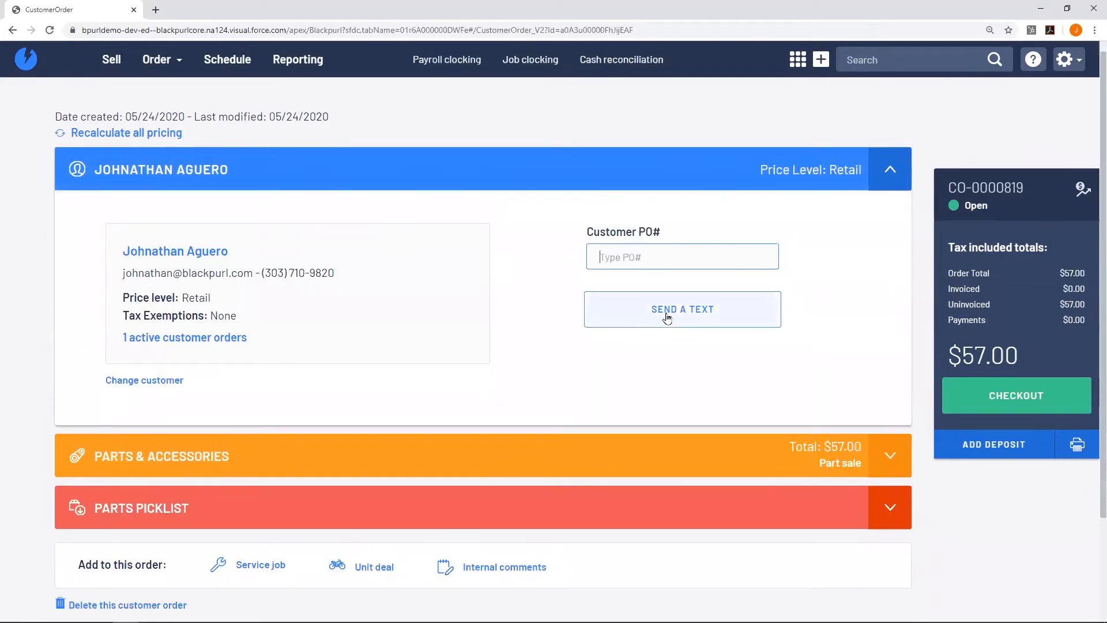
Text the customer the message 'notification message here.'.
{"action": "left_click", "coordinate": [667, 318]}
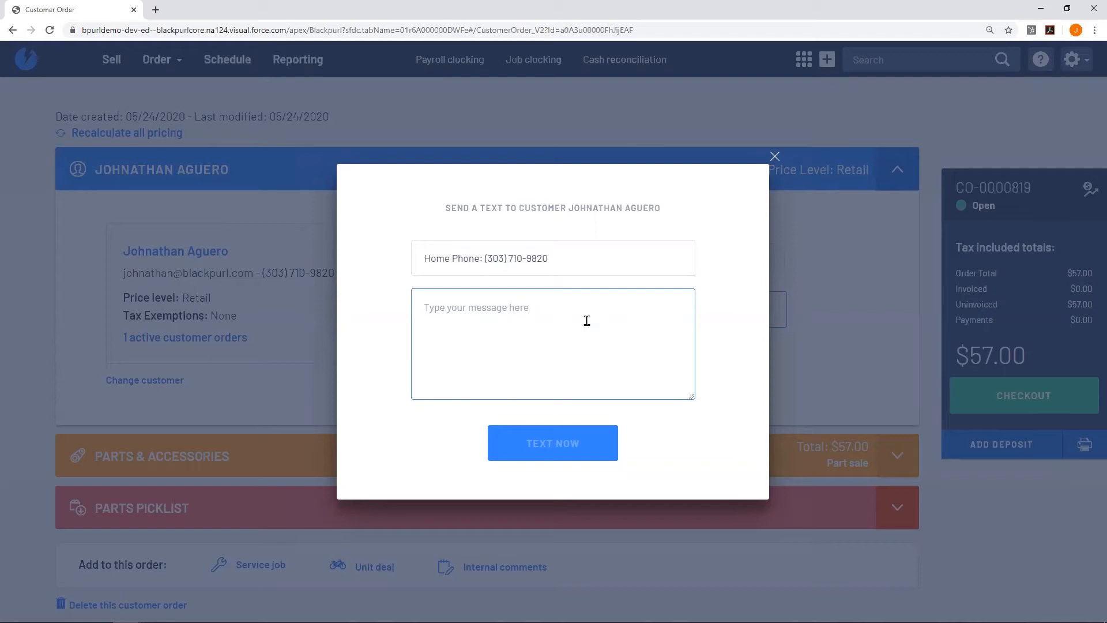
{"action": "type", "text": "noti"}
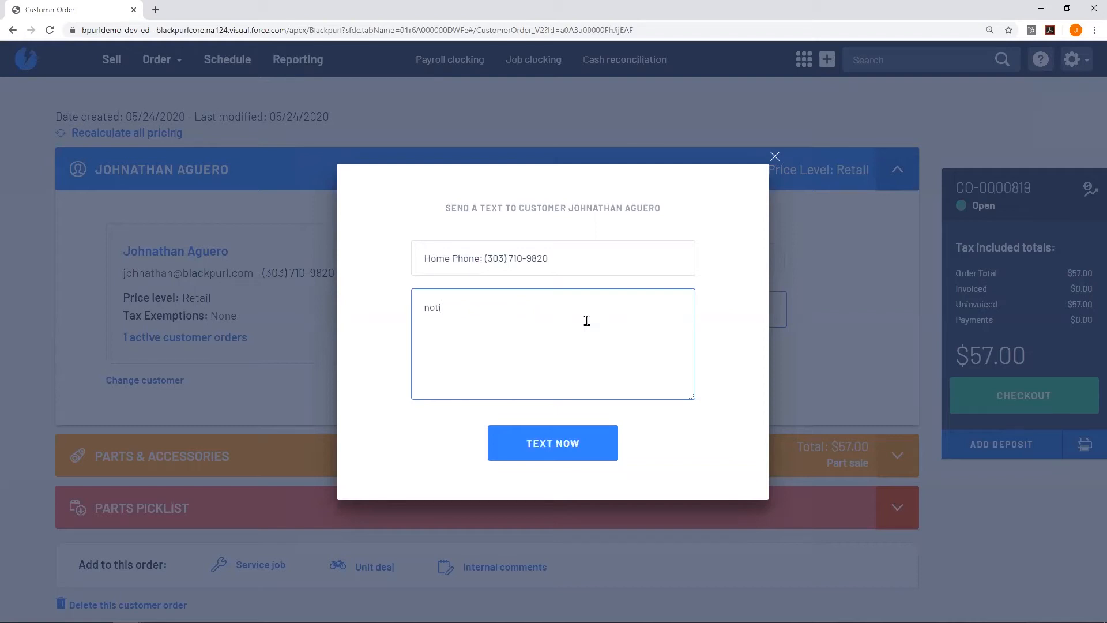
{"action": "type", "text": "fication message here."}
{"action": "left_click", "coordinate": [591, 454]}
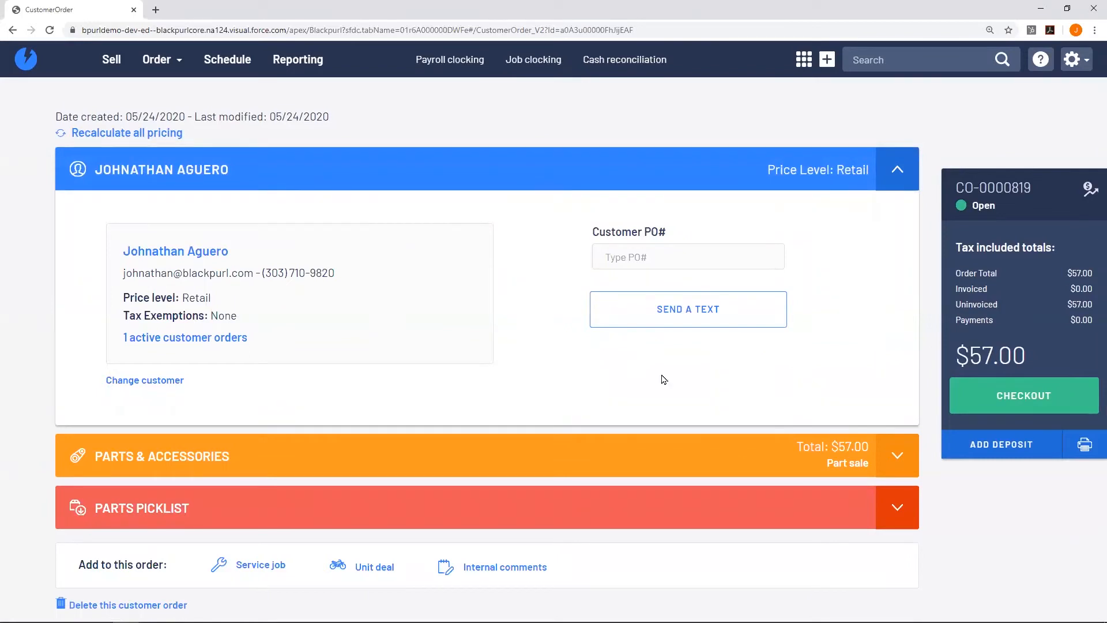
Expand Parts & Accessories and review the order's profitability breakdown, then close it.
{"action": "left_click", "coordinate": [646, 449]}
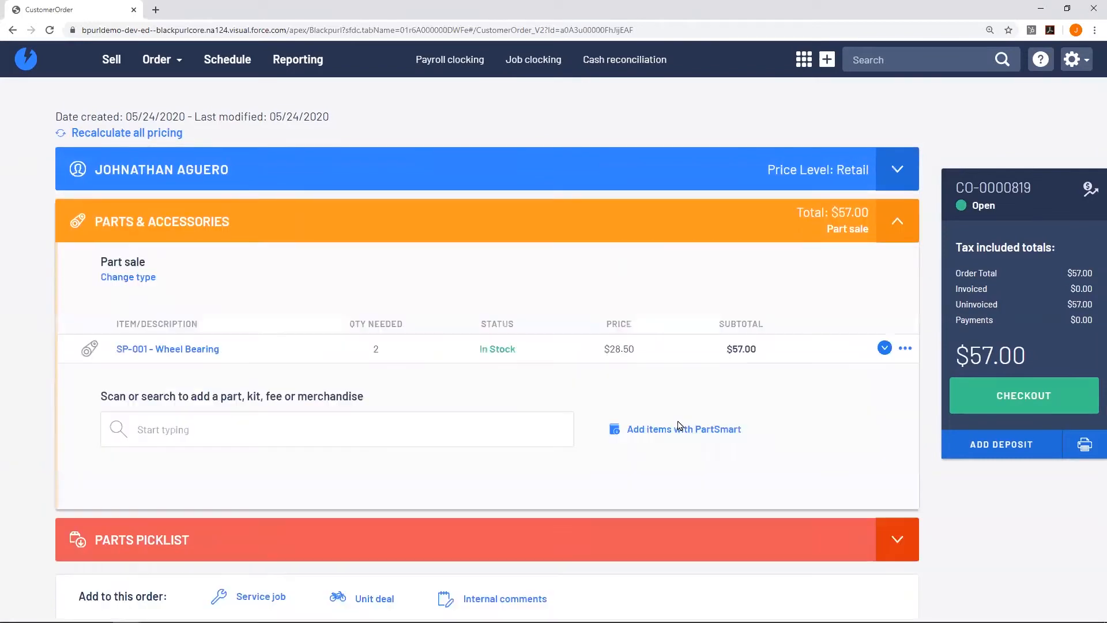
{"action": "left_click", "coordinate": [1088, 188]}
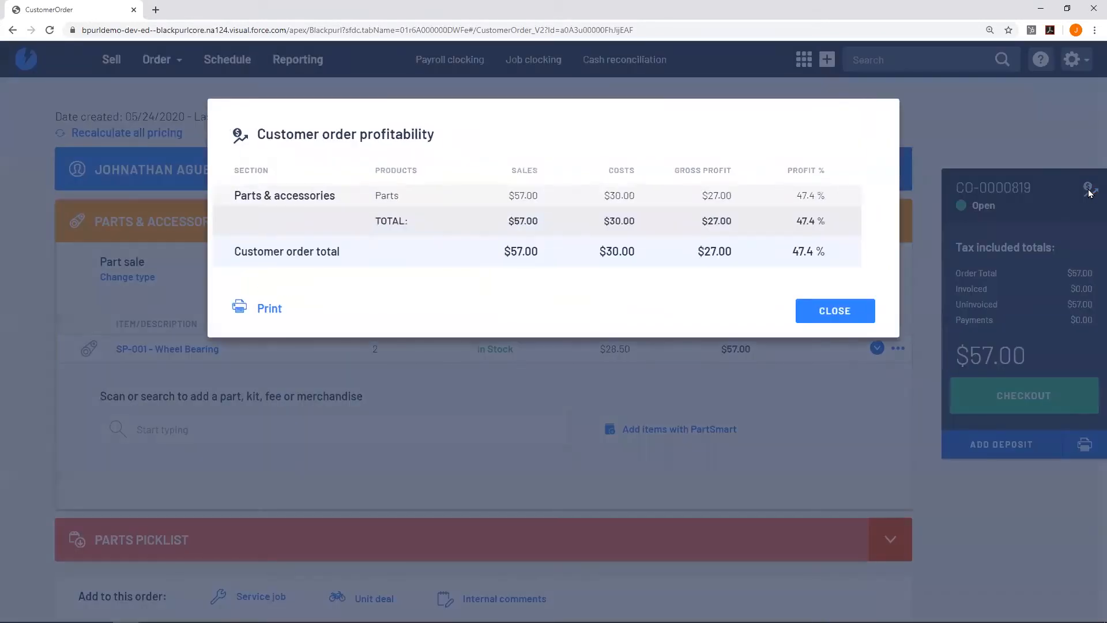
{"action": "left_click", "coordinate": [862, 317]}
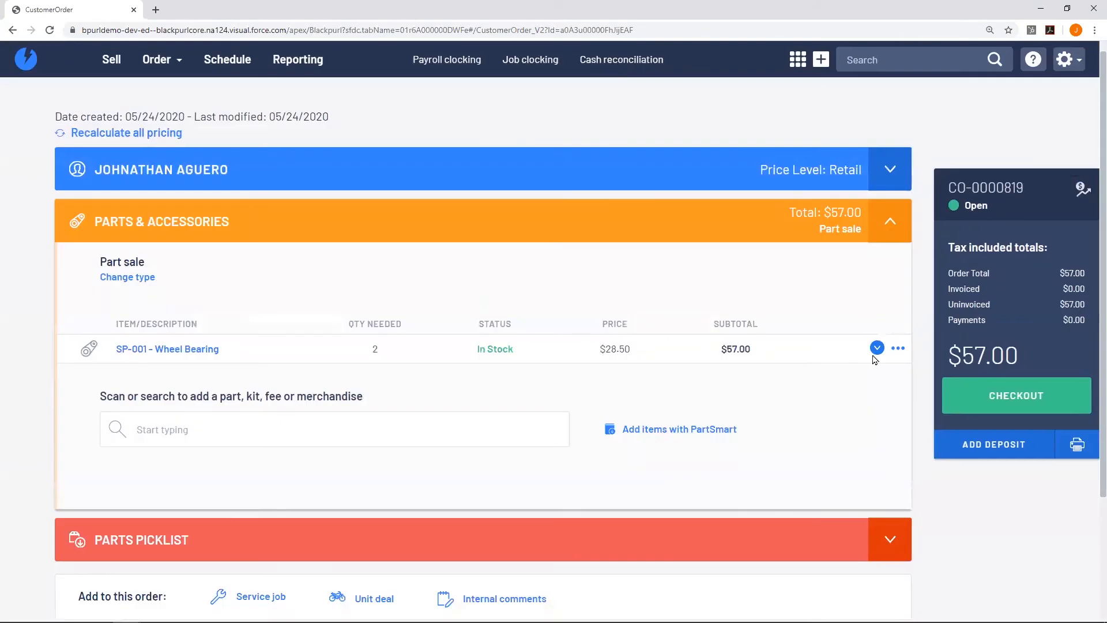
Check out CO-0000819 with a $57.00 Visa payment, emailing rather than printing the invoice.
{"action": "left_click", "coordinate": [1041, 396]}
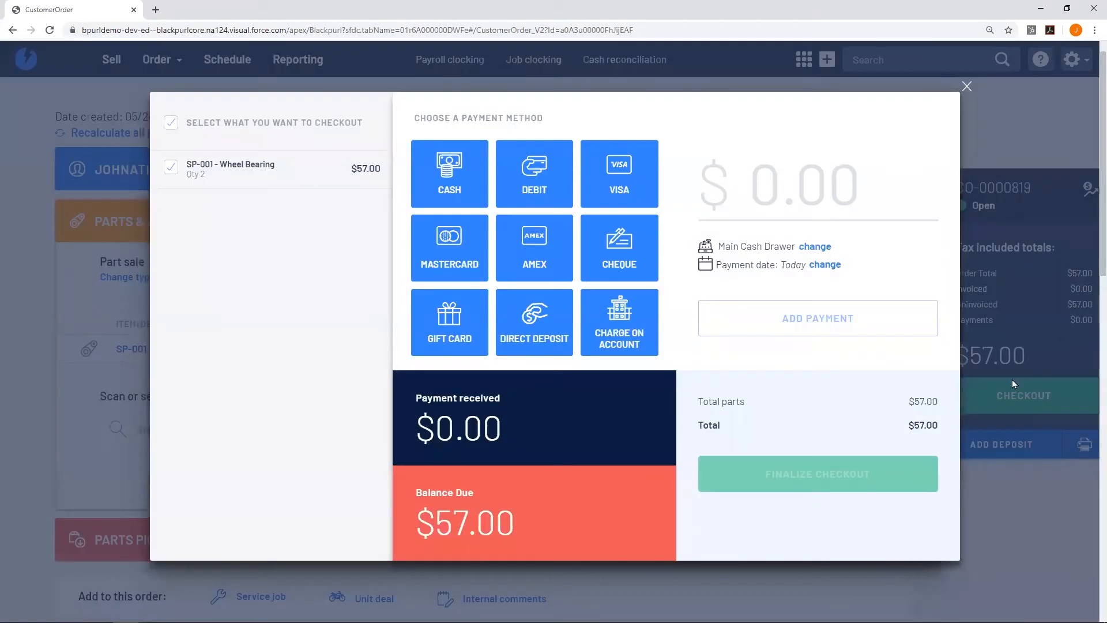
{"action": "left_click", "coordinate": [619, 173]}
{"action": "left_click", "coordinate": [864, 317]}
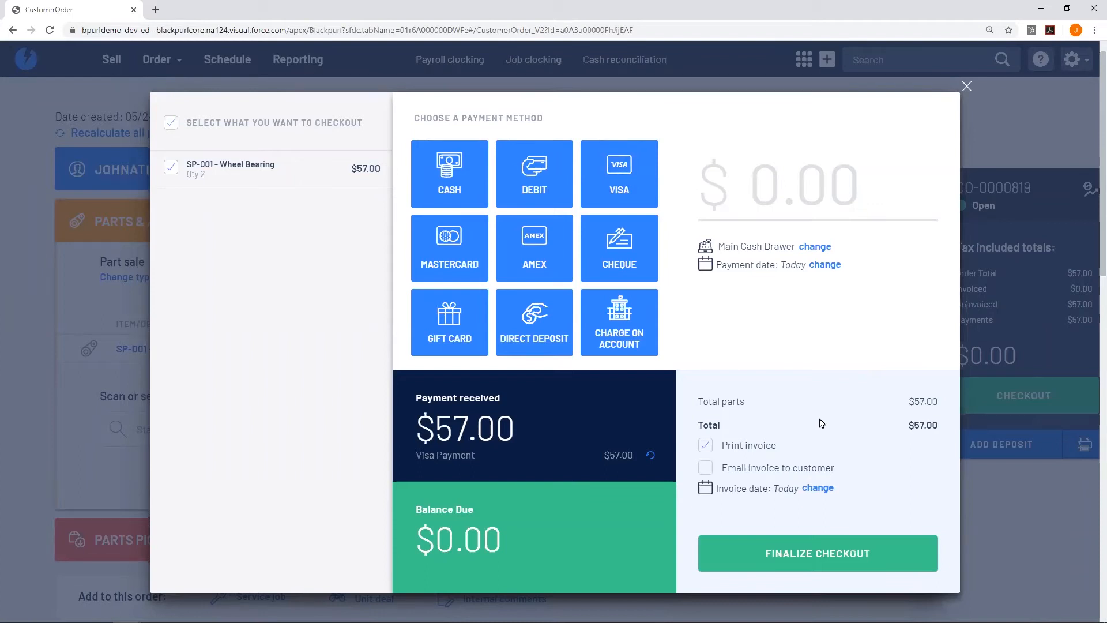
{"action": "left_click", "coordinate": [714, 470]}
{"action": "left_click", "coordinate": [707, 449]}
{"action": "left_click", "coordinate": [894, 554]}
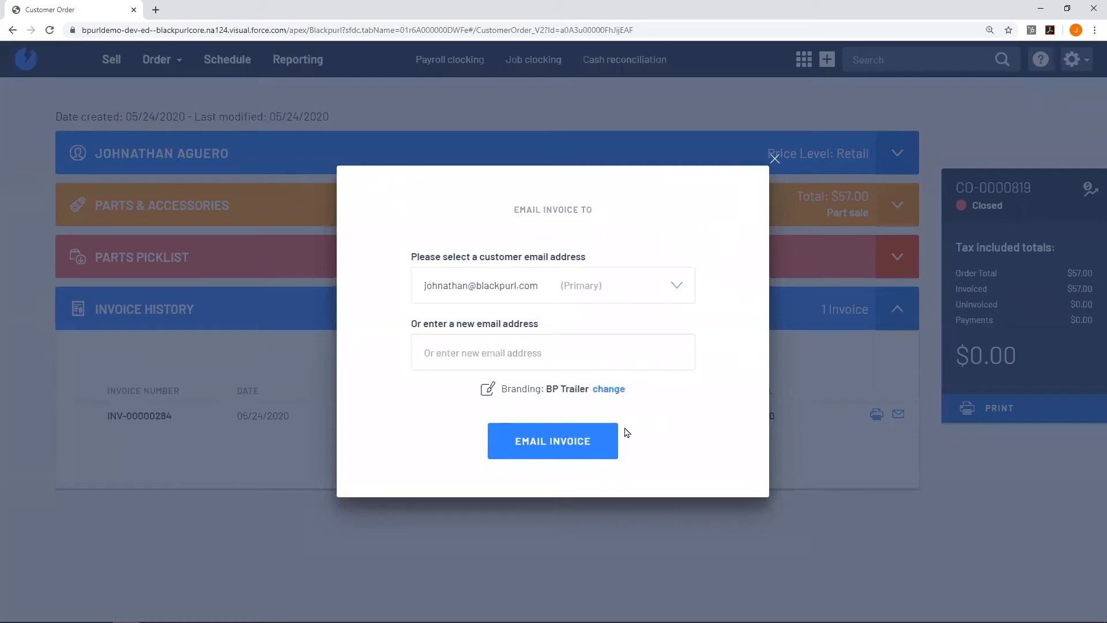
Email invoice INV-00000284, then open order CO-0000820 for the same customer found by phone number.
{"action": "left_click", "coordinate": [549, 454]}
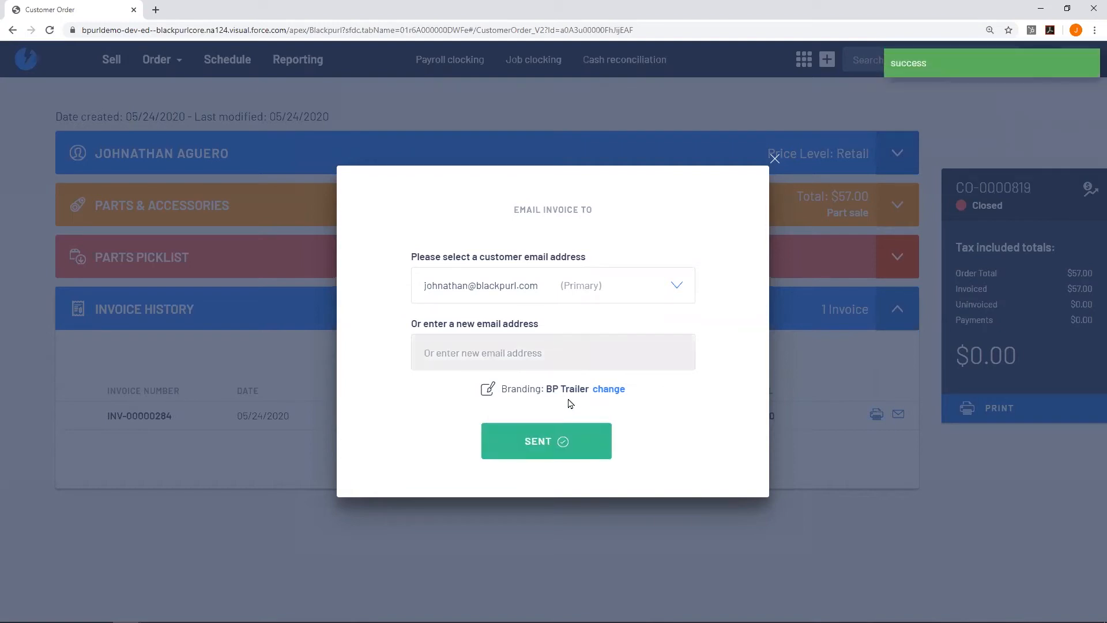
{"action": "left_click", "coordinate": [774, 157]}
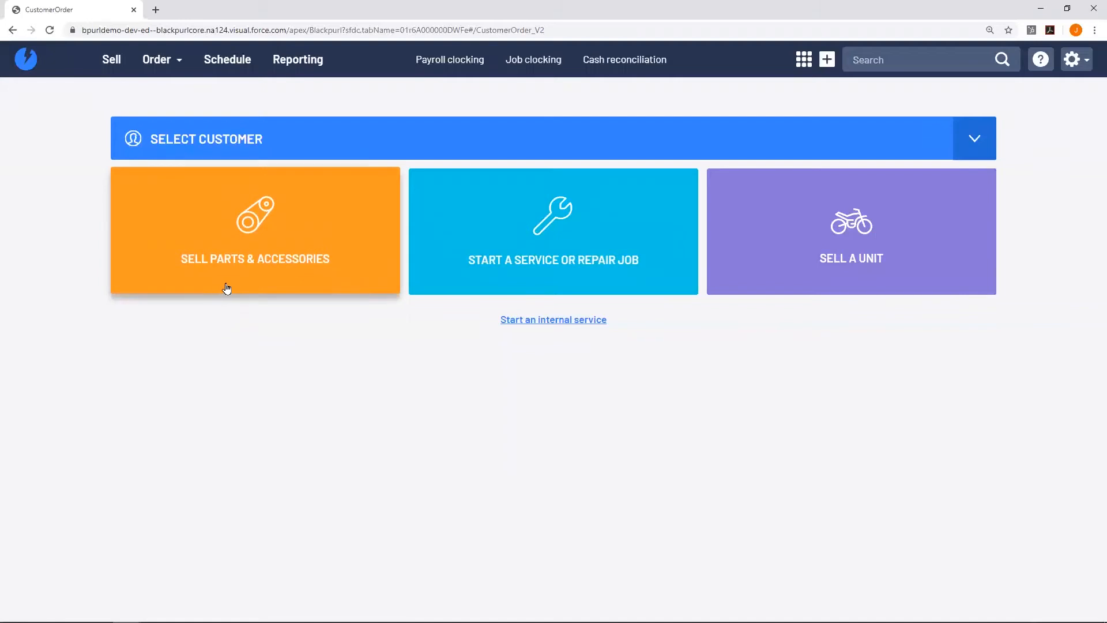
{"action": "type", "text": "303710"}
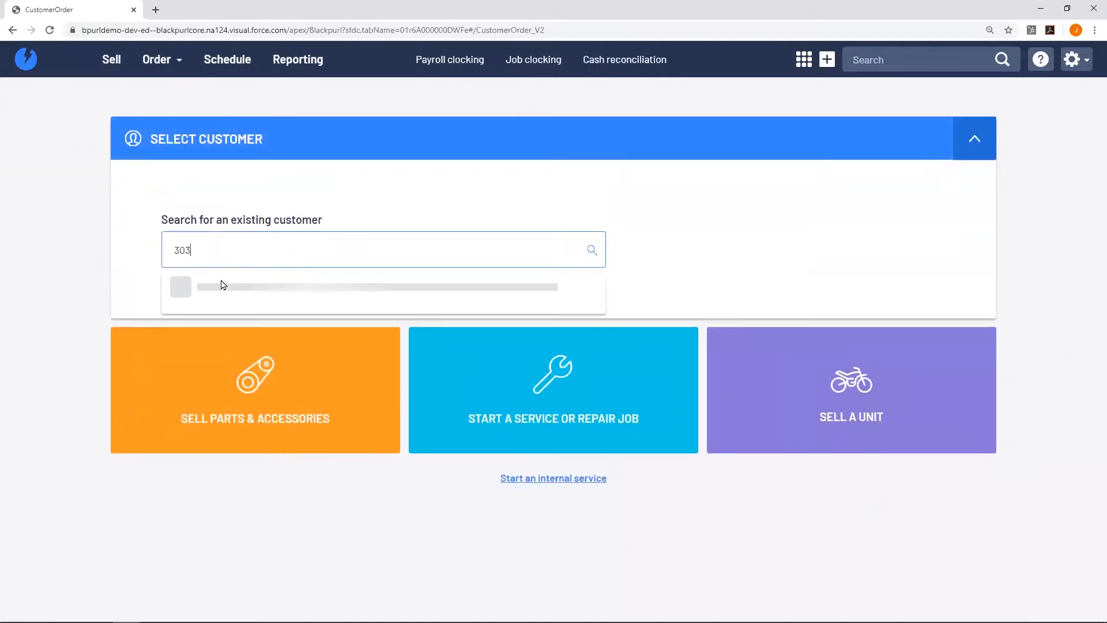
{"action": "left_click", "coordinate": [225, 287]}
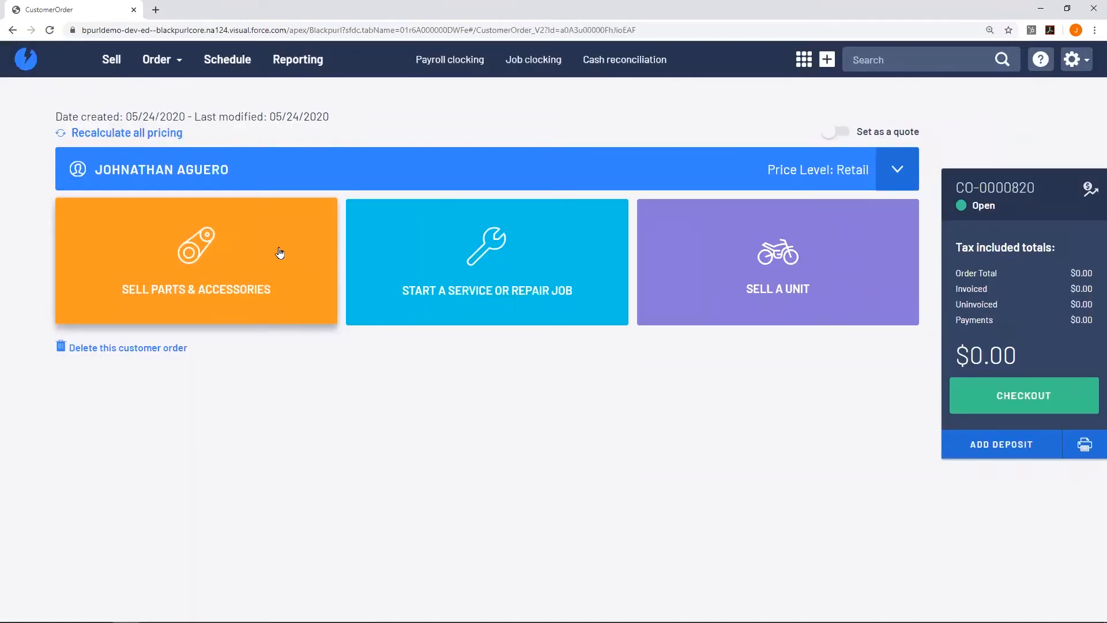
{"action": "left_click", "coordinate": [279, 253]}
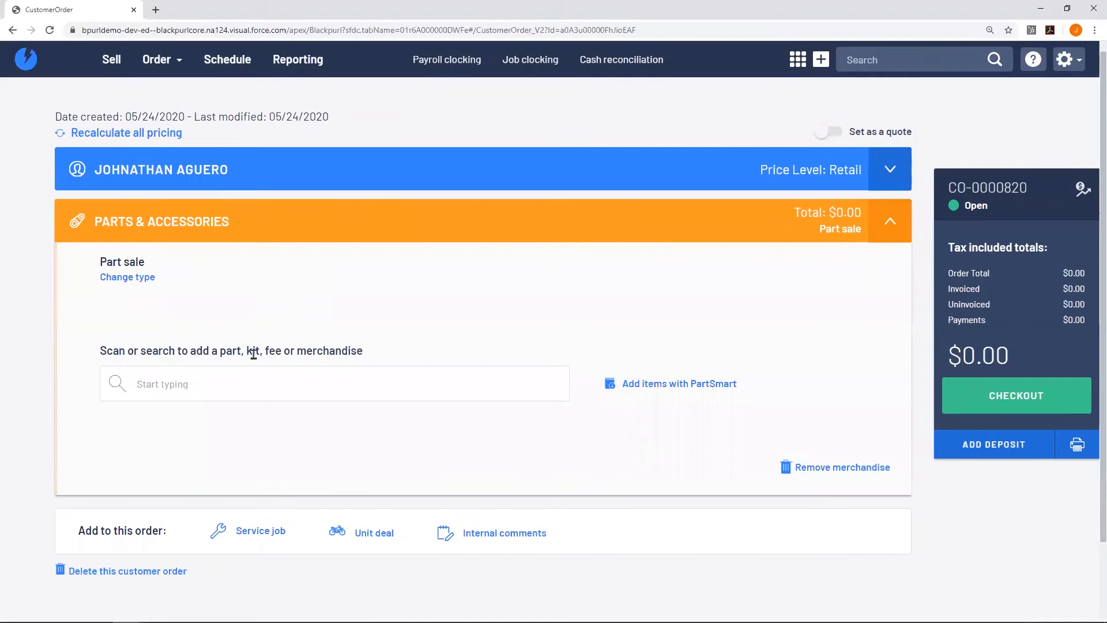
Add SP-003 Wheel Bearing at $9.50 to order CO-0000820 and show its related parts.
{"action": "type", "text": "bearing"}
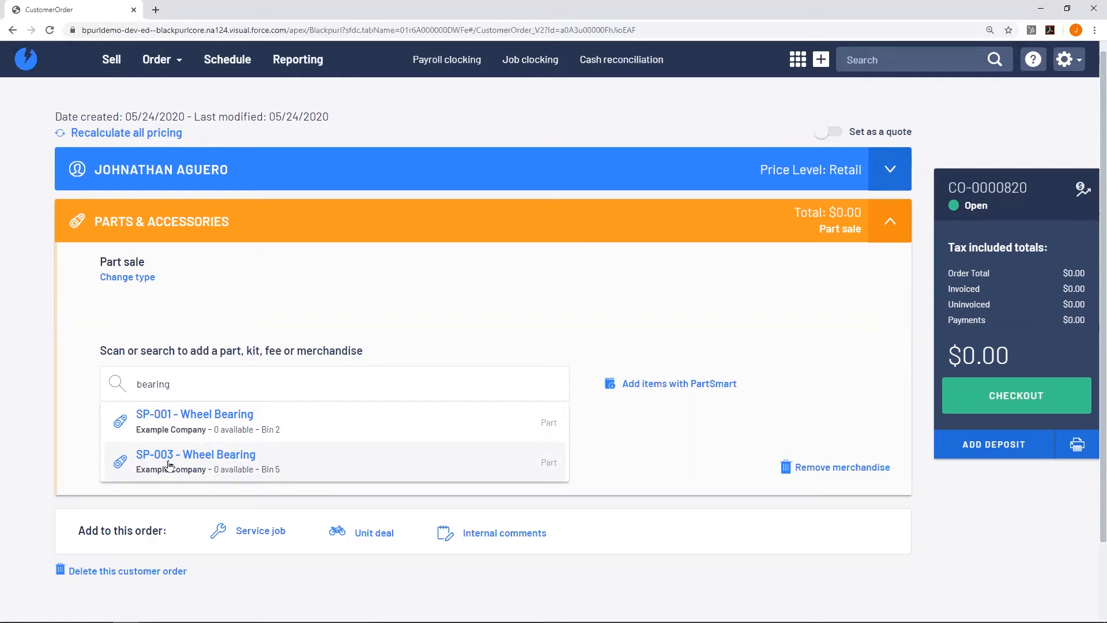
{"action": "left_click", "coordinate": [308, 469]}
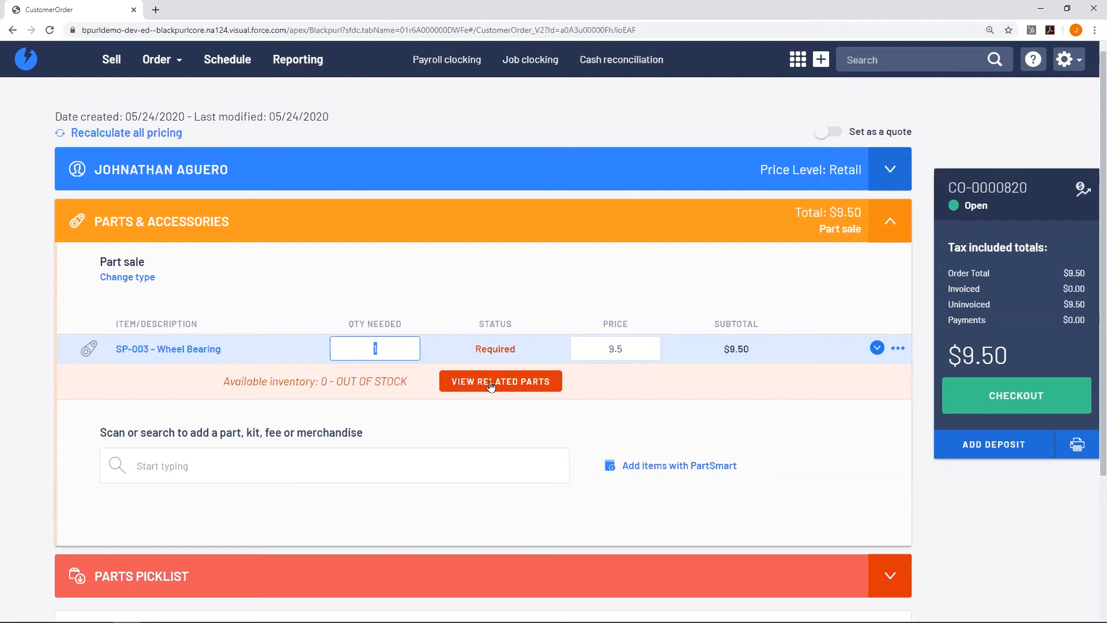
{"action": "left_click", "coordinate": [525, 388]}
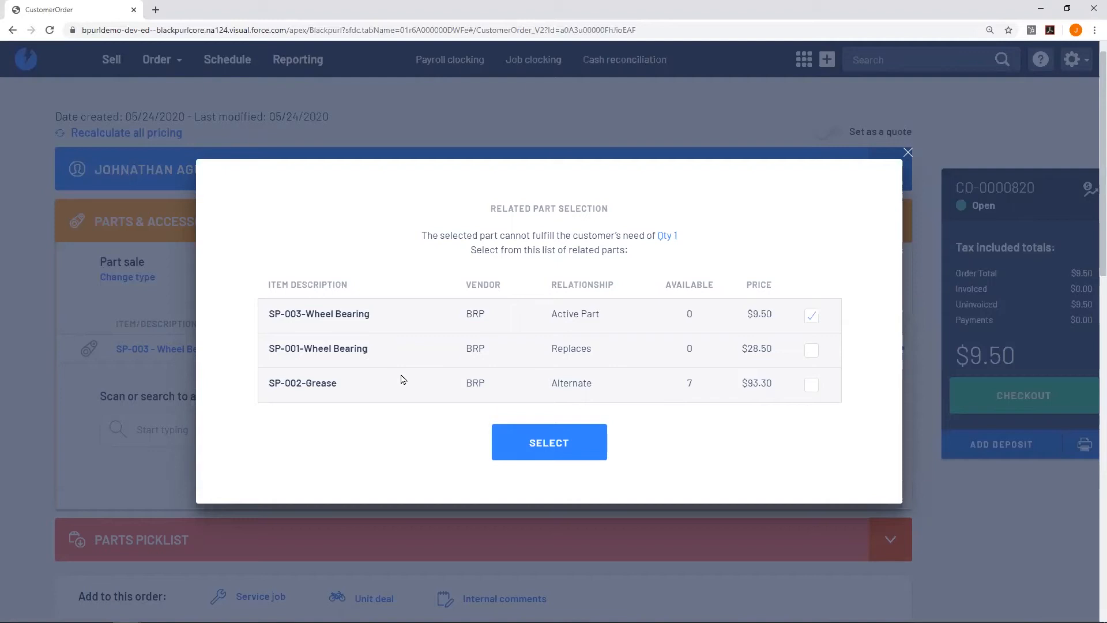
Close the related parts list and save the order type as Part sale with Commit and order.
{"action": "left_click", "coordinate": [908, 152]}
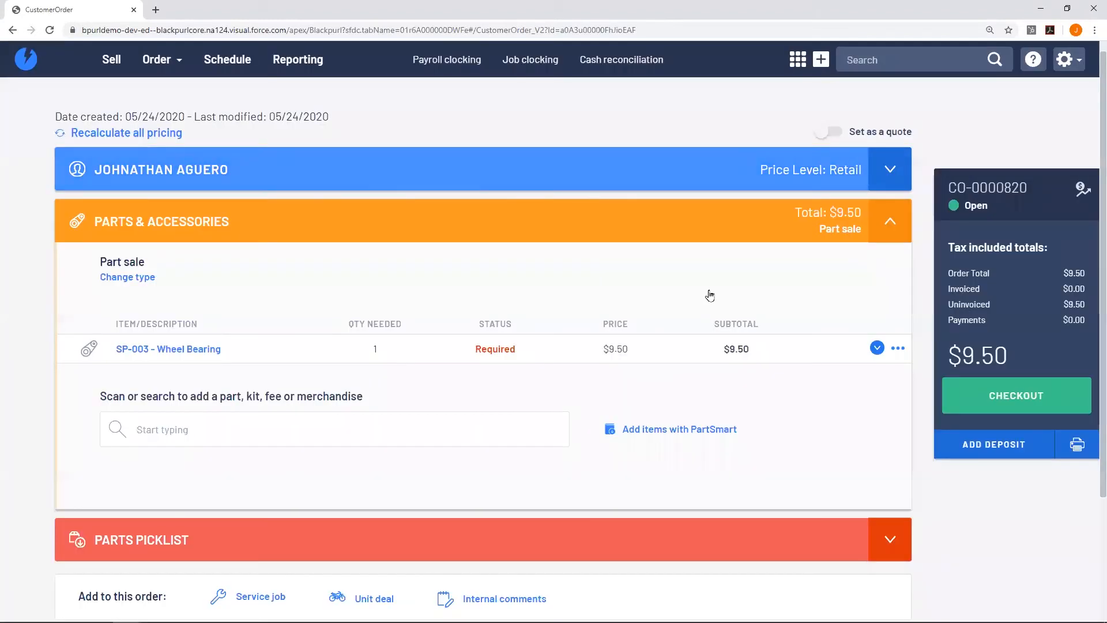
{"action": "left_click", "coordinate": [133, 277]}
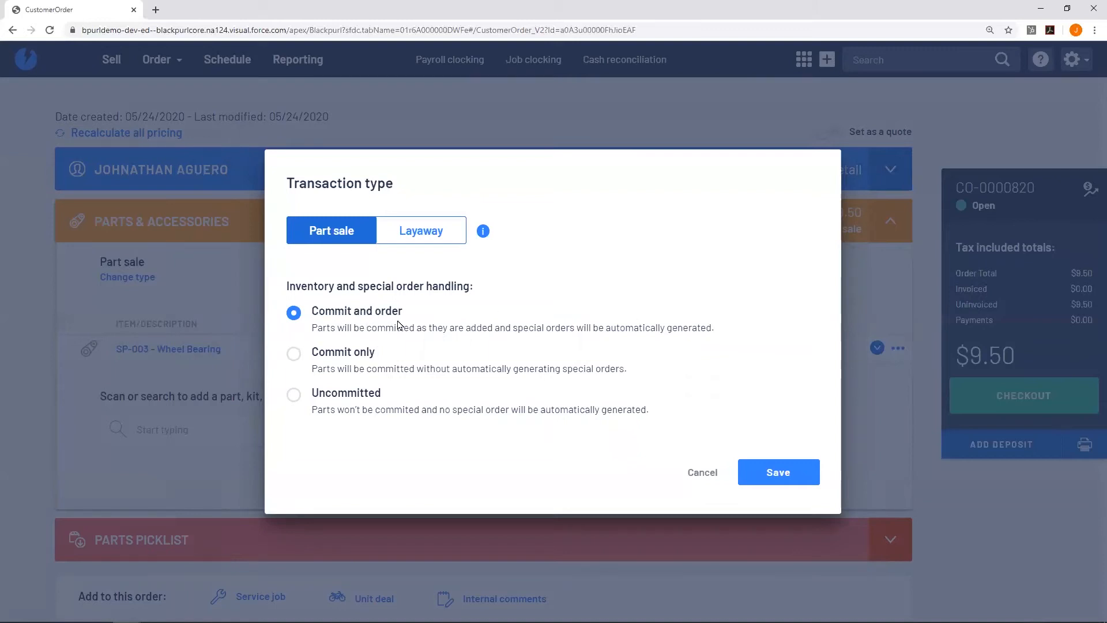
{"action": "left_click", "coordinate": [775, 470]}
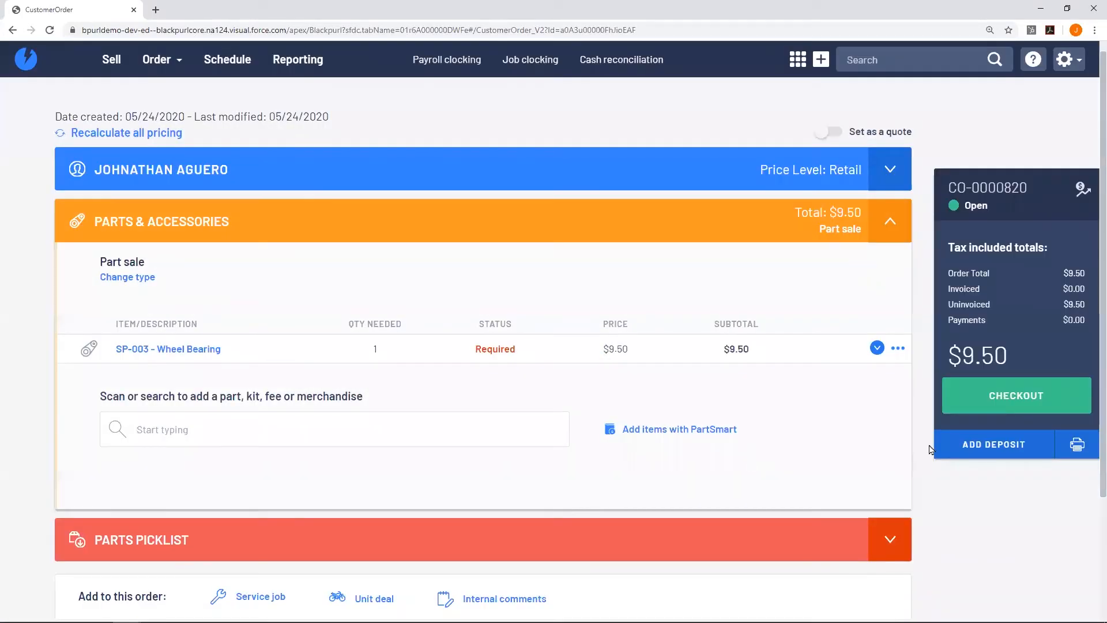
Record a $10.00 cash deposit on order CO-0000820, correcting the amount from 50 to 10.
{"action": "left_click", "coordinate": [971, 451]}
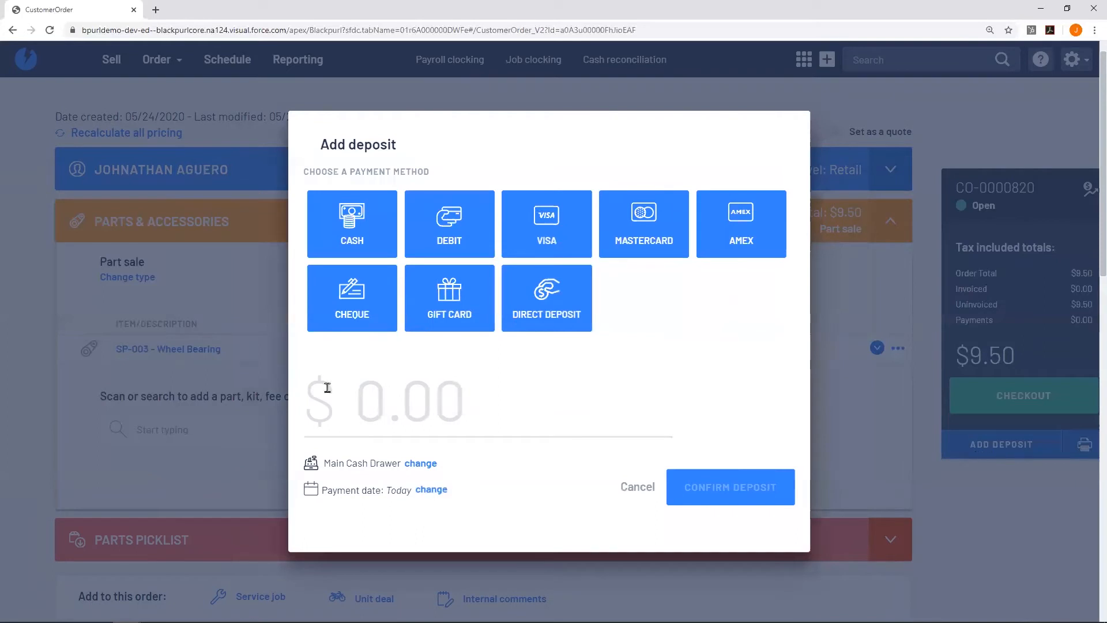
{"action": "left_click", "coordinate": [353, 245]}
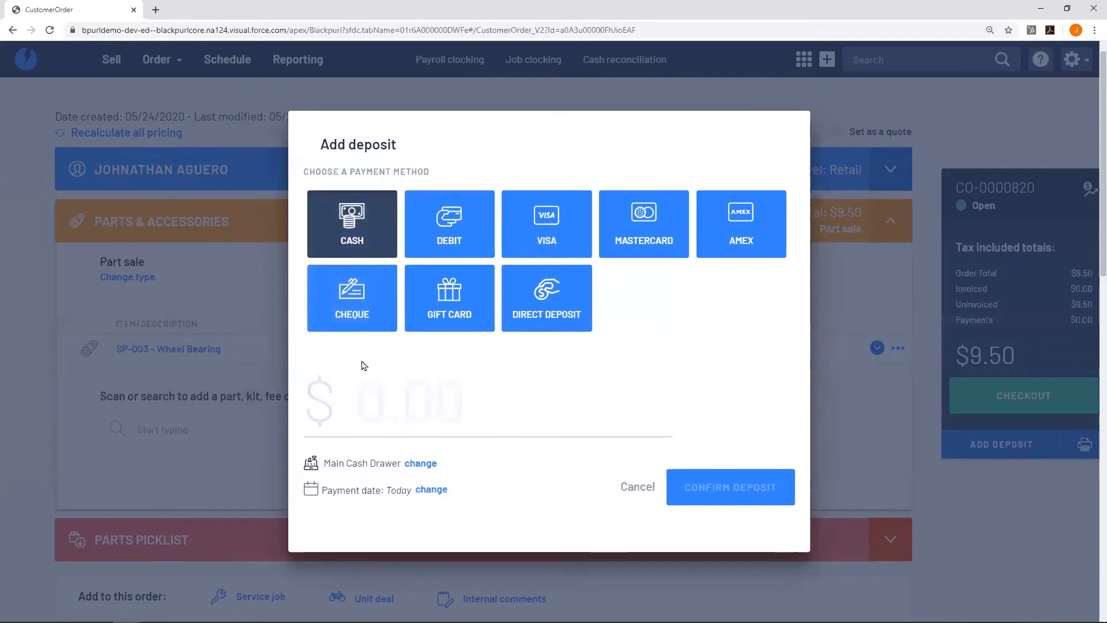
{"action": "type", "text": "50"}
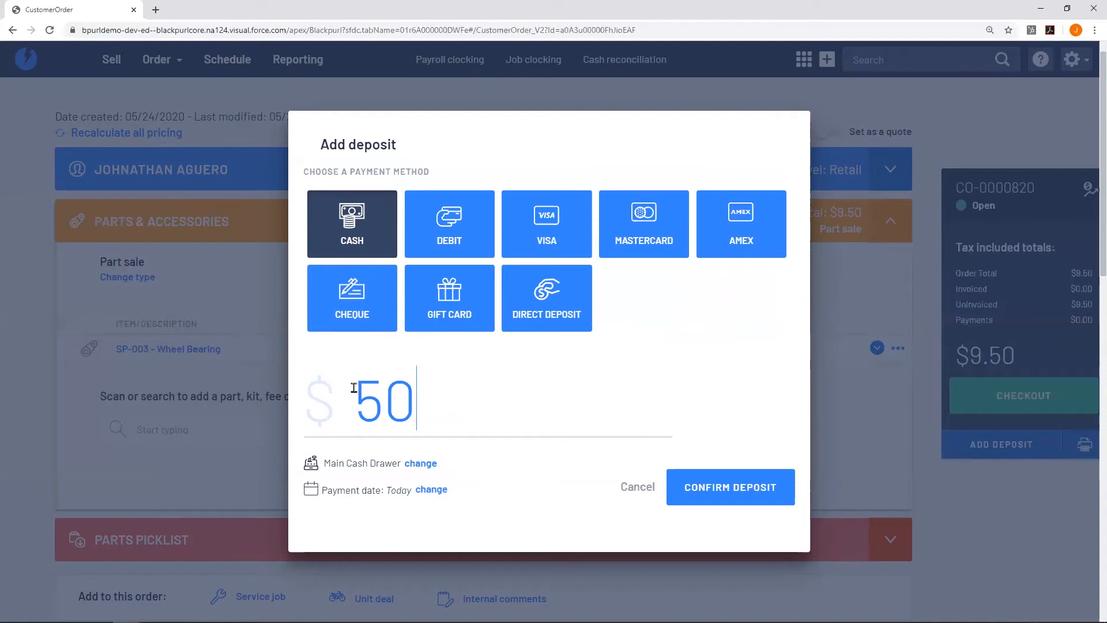
{"action": "left_click_drag", "start_coordinate": [427, 397], "coordinate": [335, 387]}
{"action": "key", "text": "BackSpace"}
{"action": "type", "text": "10"}
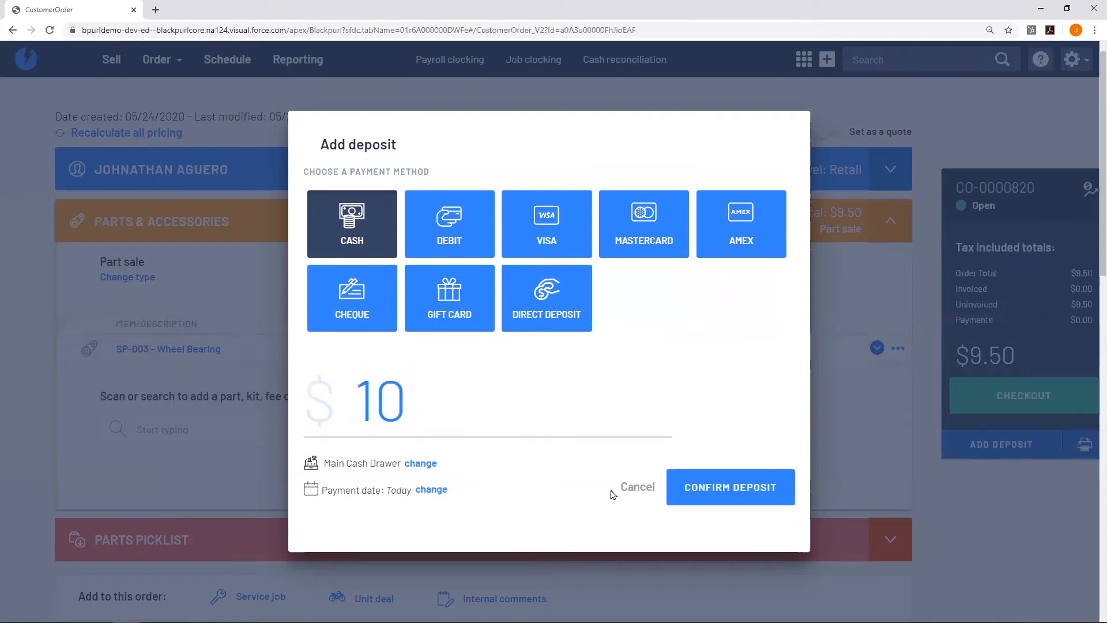
{"action": "left_click", "coordinate": [717, 477]}
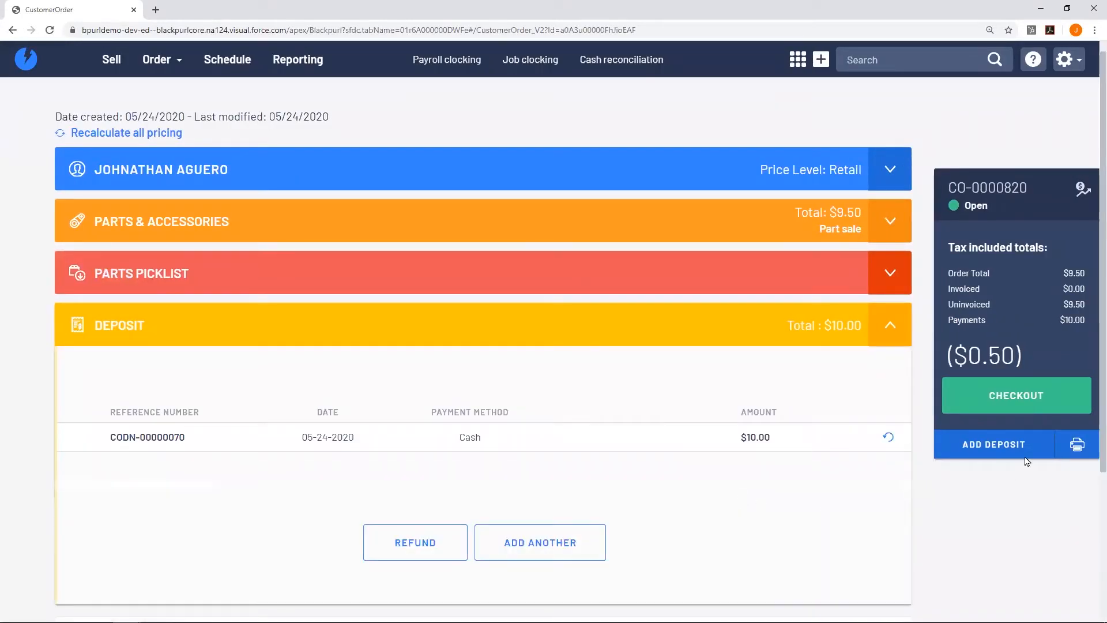
Print the deposit receipt and review its $10.00 cash deposit line.
{"action": "left_click", "coordinate": [1073, 444]}
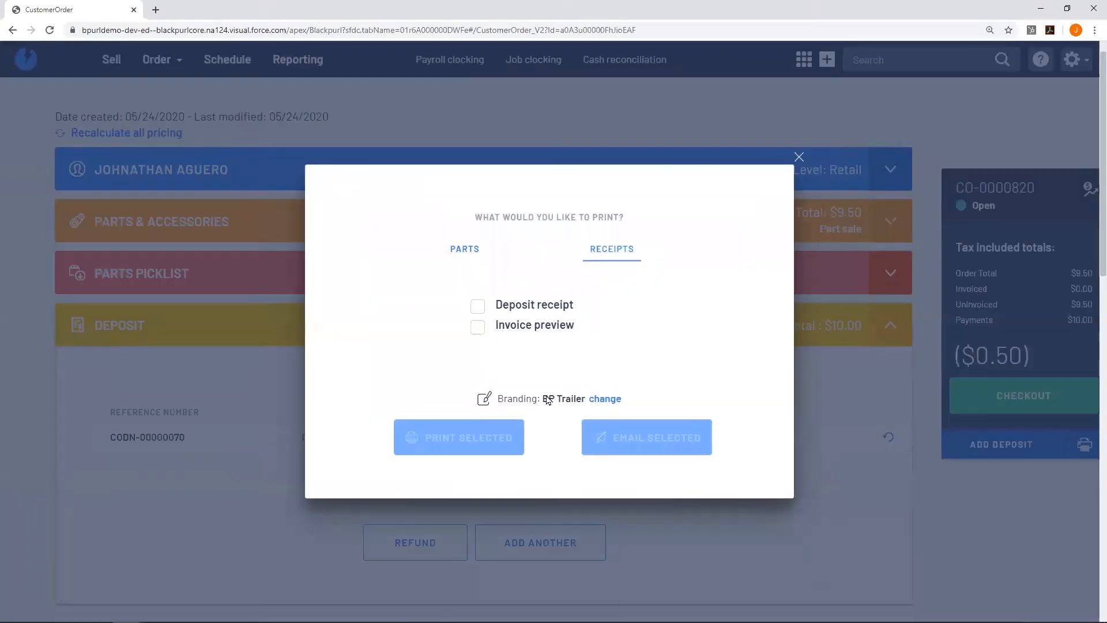
{"action": "left_click", "coordinate": [478, 305]}
{"action": "left_click", "coordinate": [471, 439]}
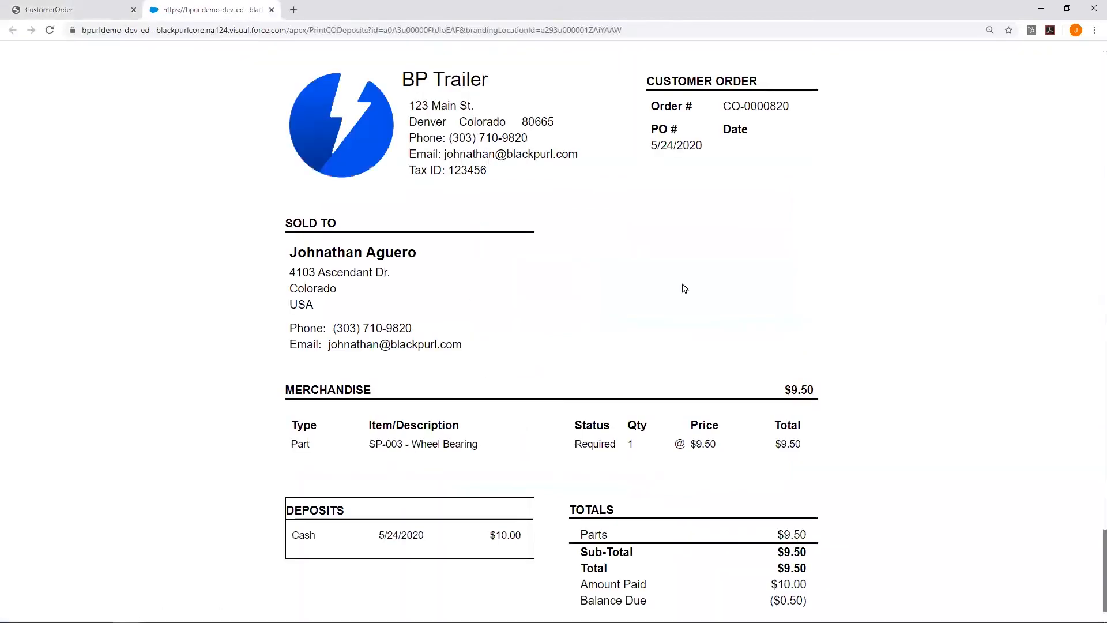
{"action": "scroll", "coordinate": [684, 286], "scroll_direction": "down", "scroll_amount": 1}
{"action": "scroll", "coordinate": [686, 288], "scroll_direction": "down", "scroll_amount": 1}
{"action": "left_click_drag", "start_coordinate": [293, 438], "coordinate": [534, 439]}
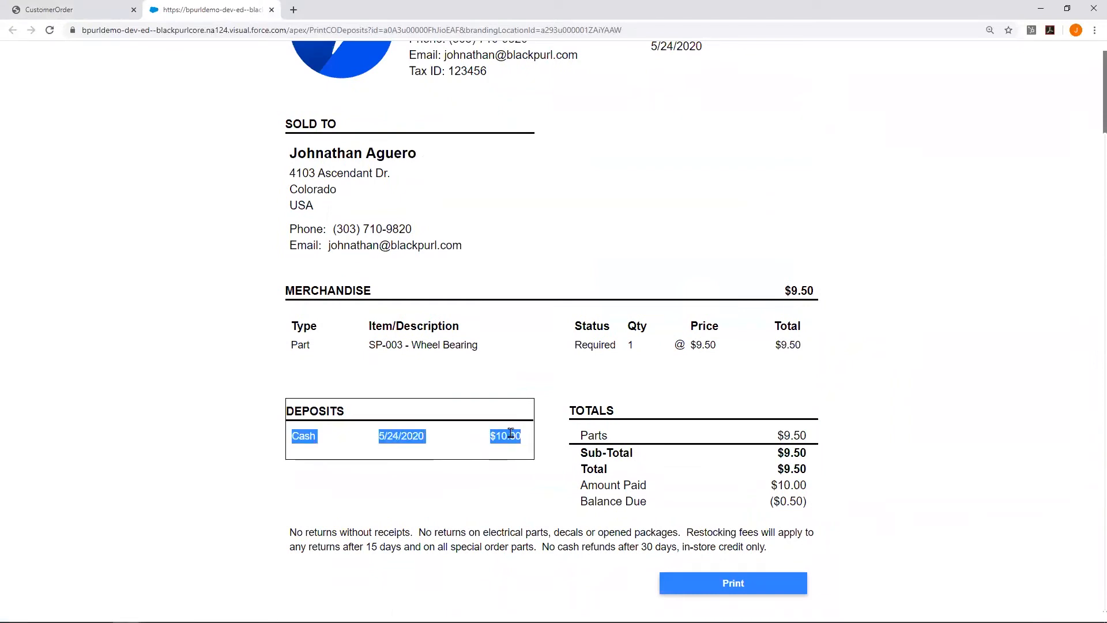
{"action": "left_click", "coordinate": [437, 456]}
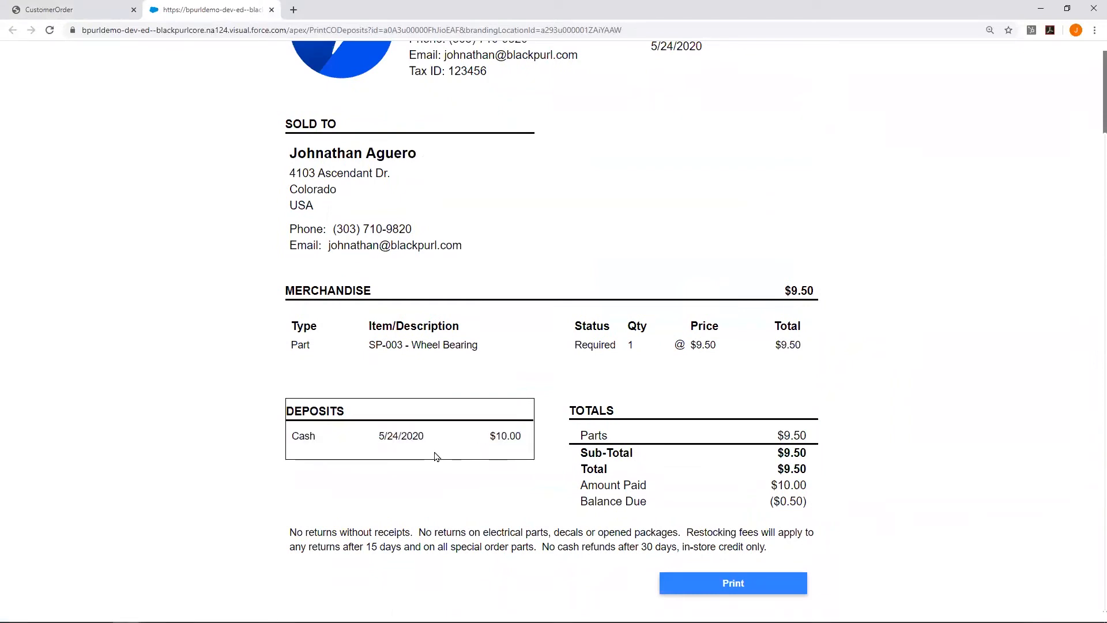
Close the receipt and print options, then expand the order's Parts & Accessories.
{"action": "left_click", "coordinate": [271, 10]}
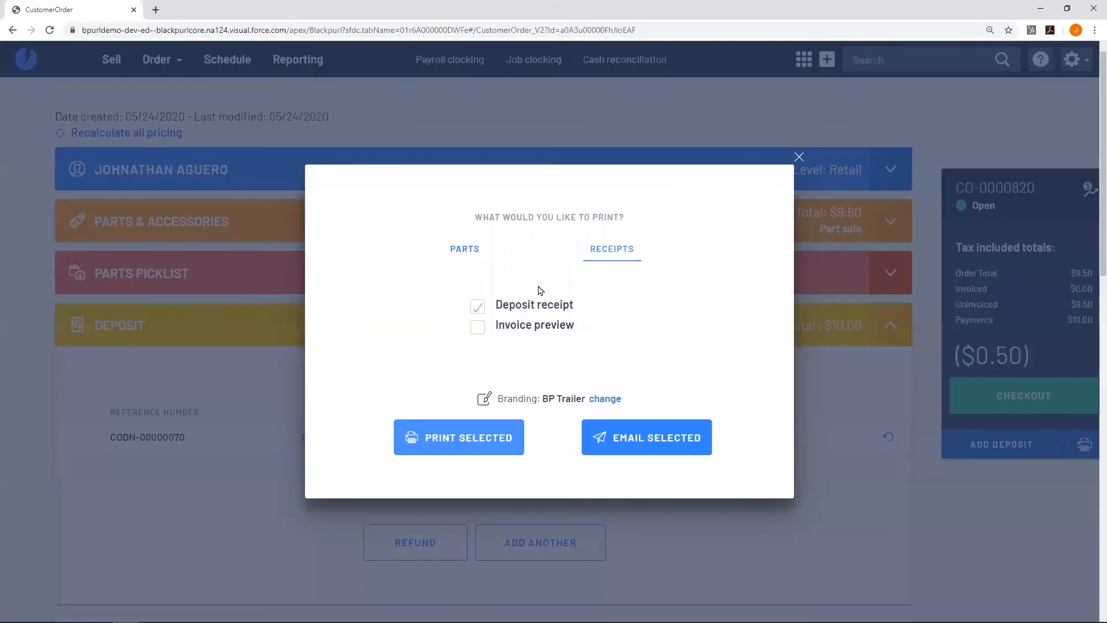
{"action": "left_click", "coordinate": [798, 157]}
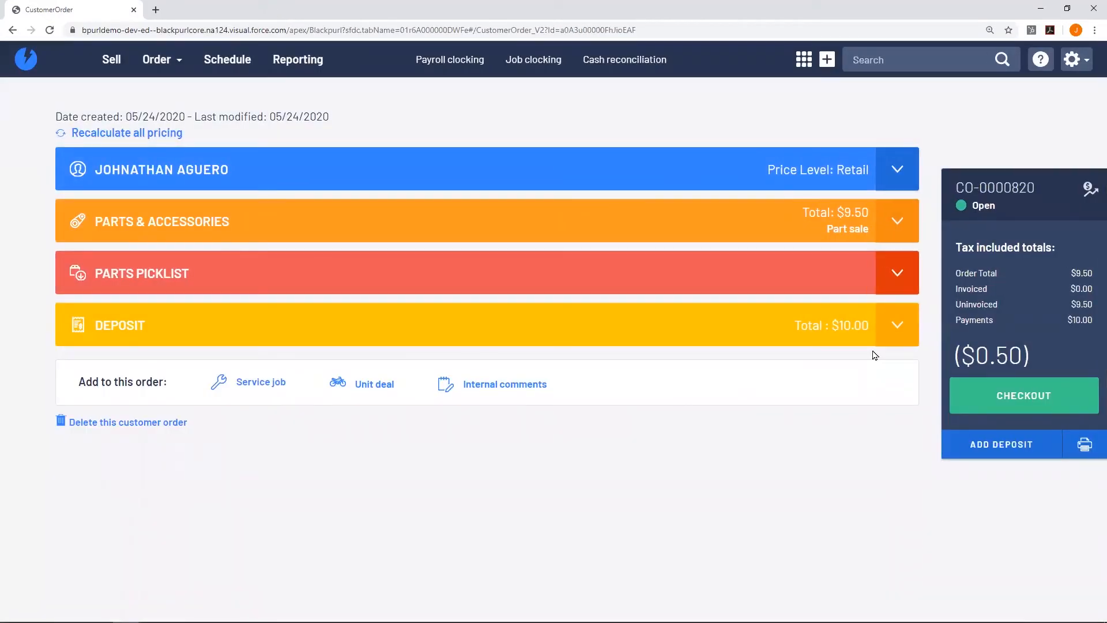
{"action": "left_click", "coordinate": [898, 226]}
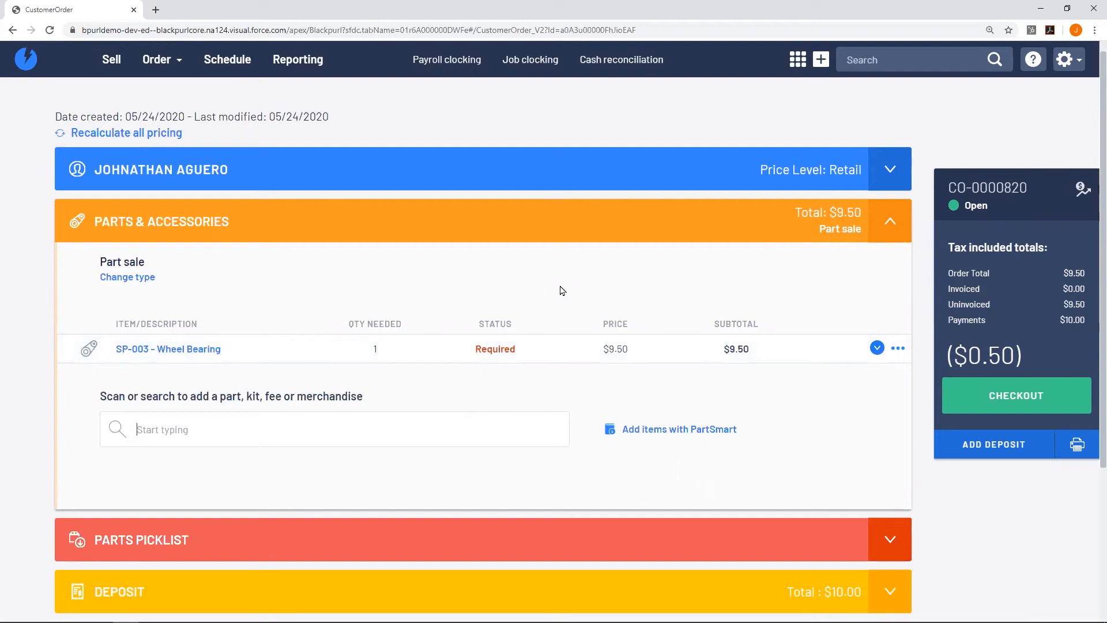
From the dashboard, open the 44 Parts Needed list showing four required parts from Example Company.
{"action": "left_click", "coordinate": [31, 65]}
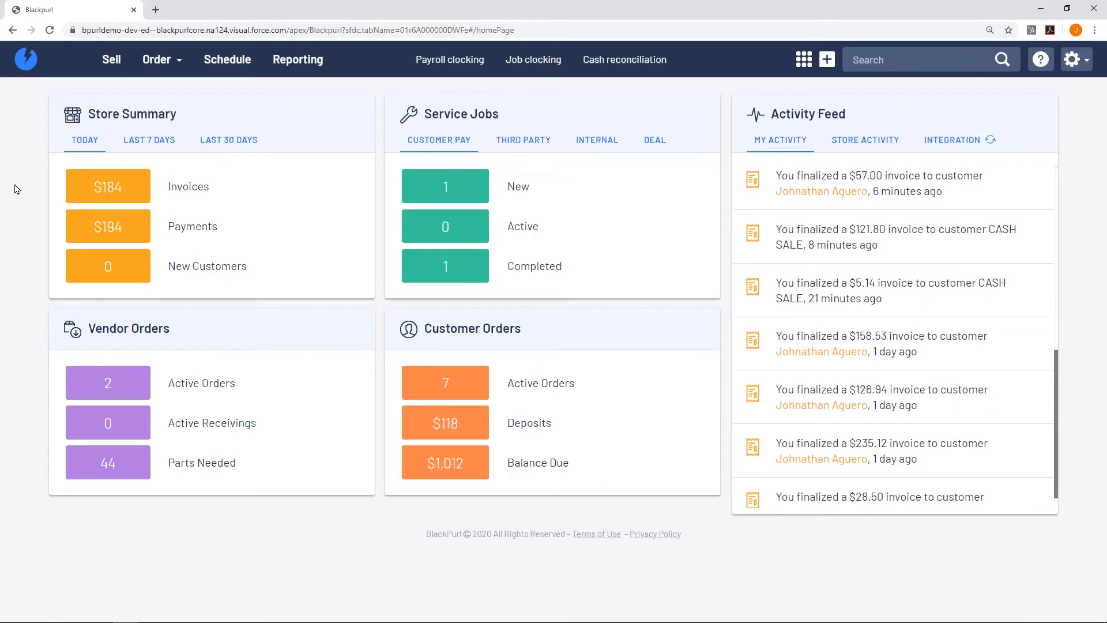
{"action": "left_click", "coordinate": [130, 469]}
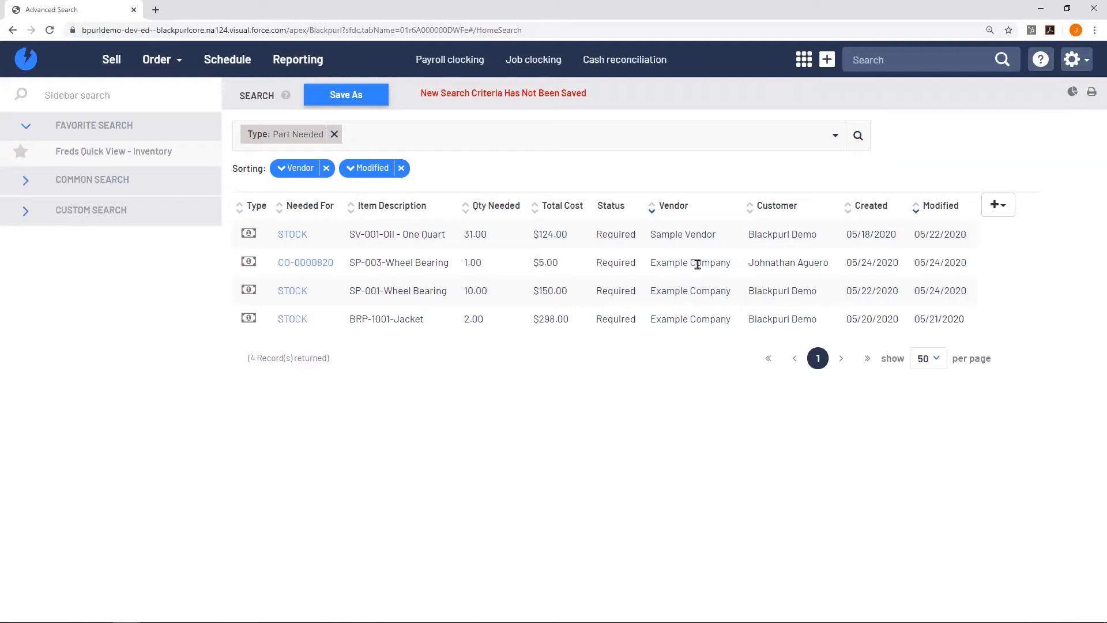
{"action": "left_click_drag", "start_coordinate": [652, 266], "coordinate": [729, 264]}
Create a new standard parts order, VO-00000080, for vendor Example Company.
{"action": "left_click", "coordinate": [704, 346]}
{"action": "left_click", "coordinate": [165, 73]}
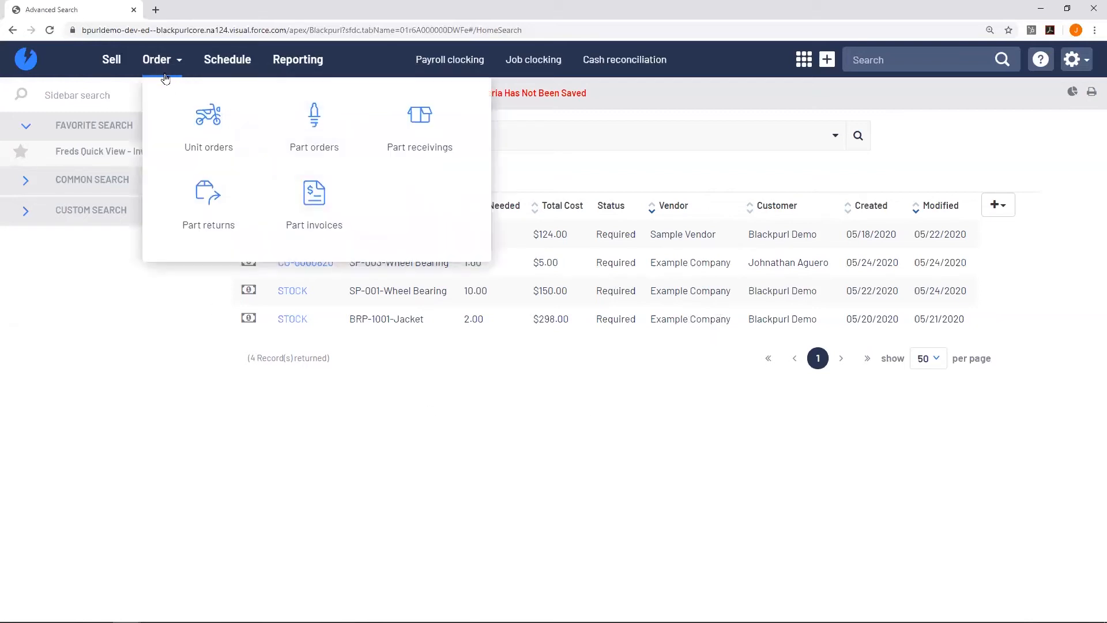
{"action": "left_click", "coordinate": [332, 123]}
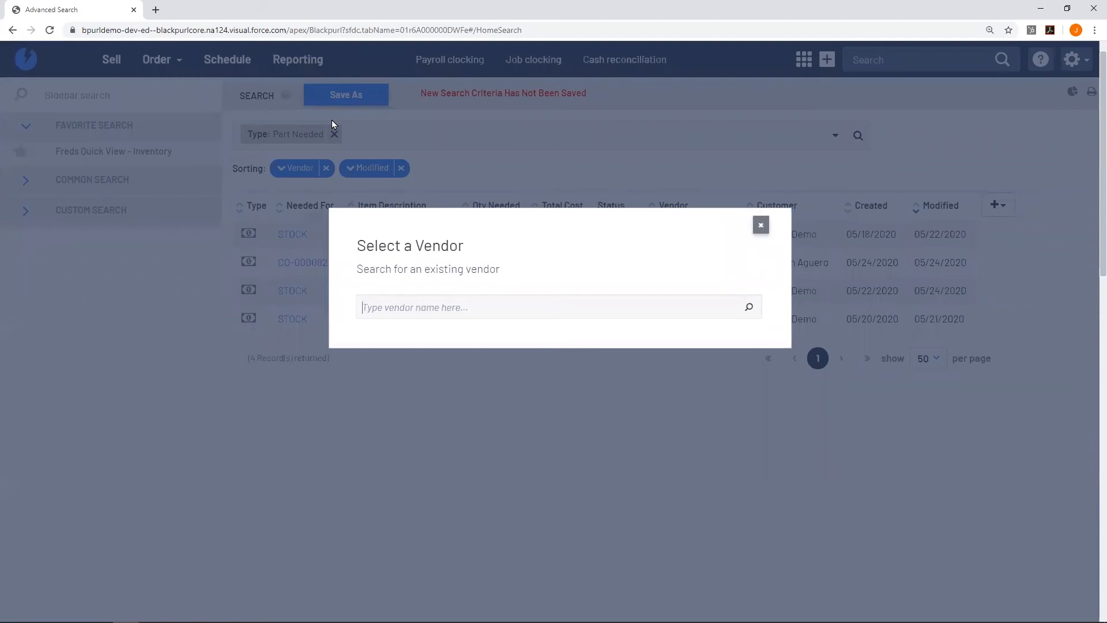
{"action": "type", "text": "example"}
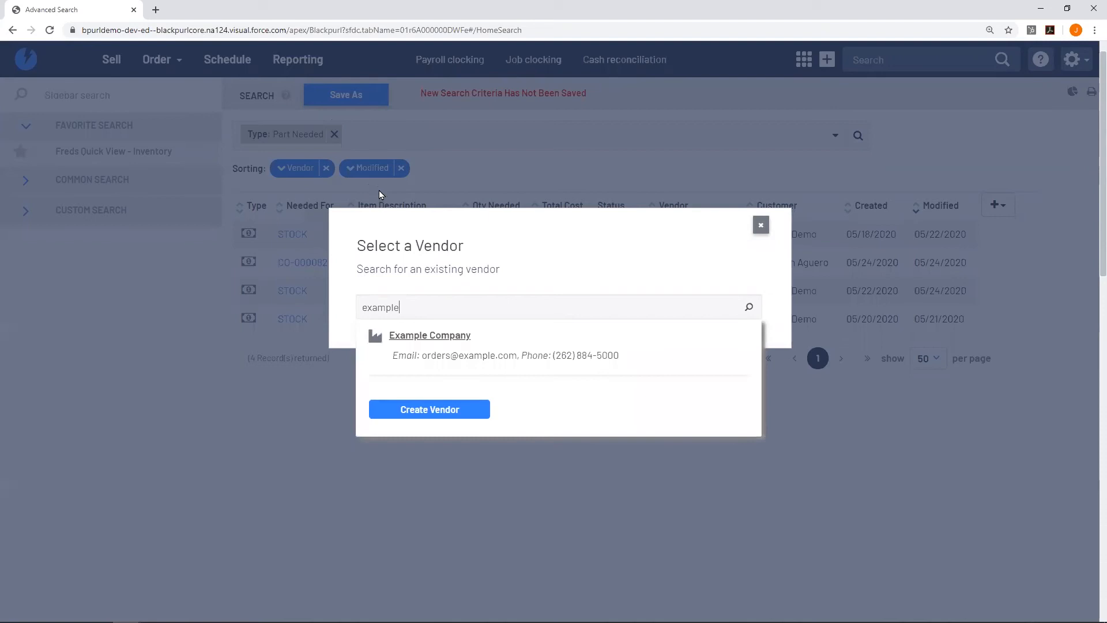
{"action": "left_click", "coordinate": [494, 343]}
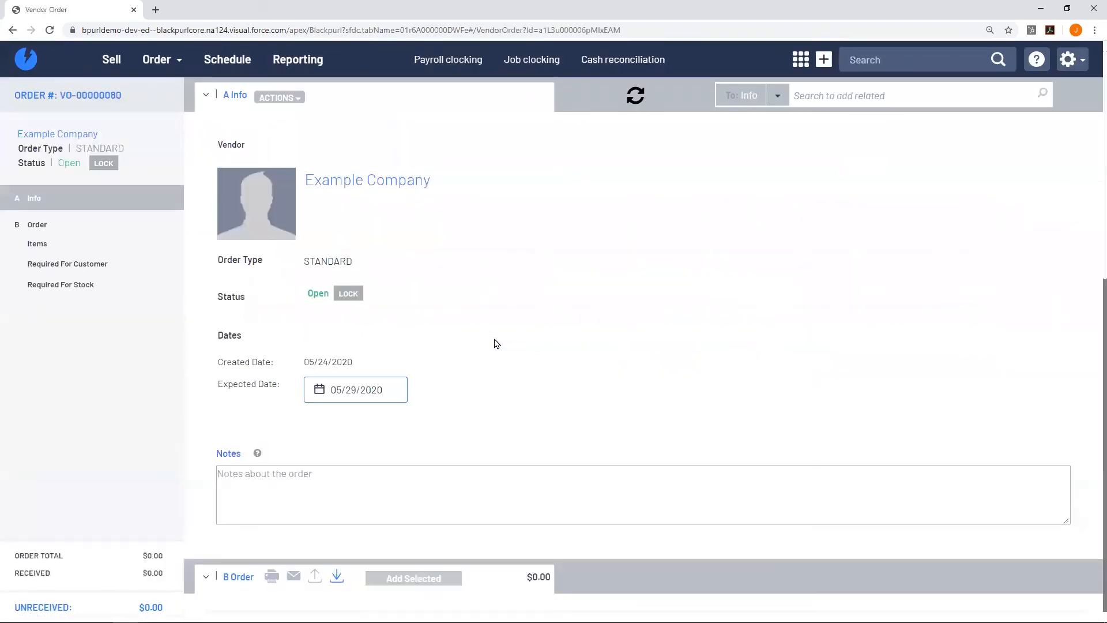
Add the customer's SP-003 Wheel Bearing and both stock parts ($453.00 total), then submit the order.
{"action": "scroll", "coordinate": [494, 344], "scroll_direction": "down", "scroll_amount": 8}
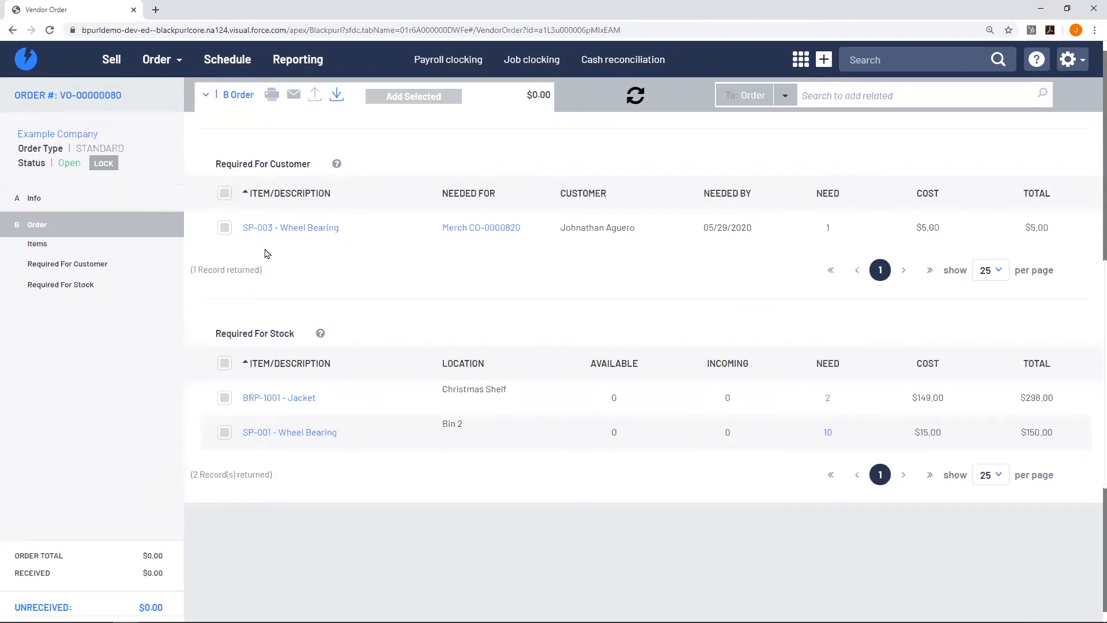
{"action": "left_click", "coordinate": [225, 227]}
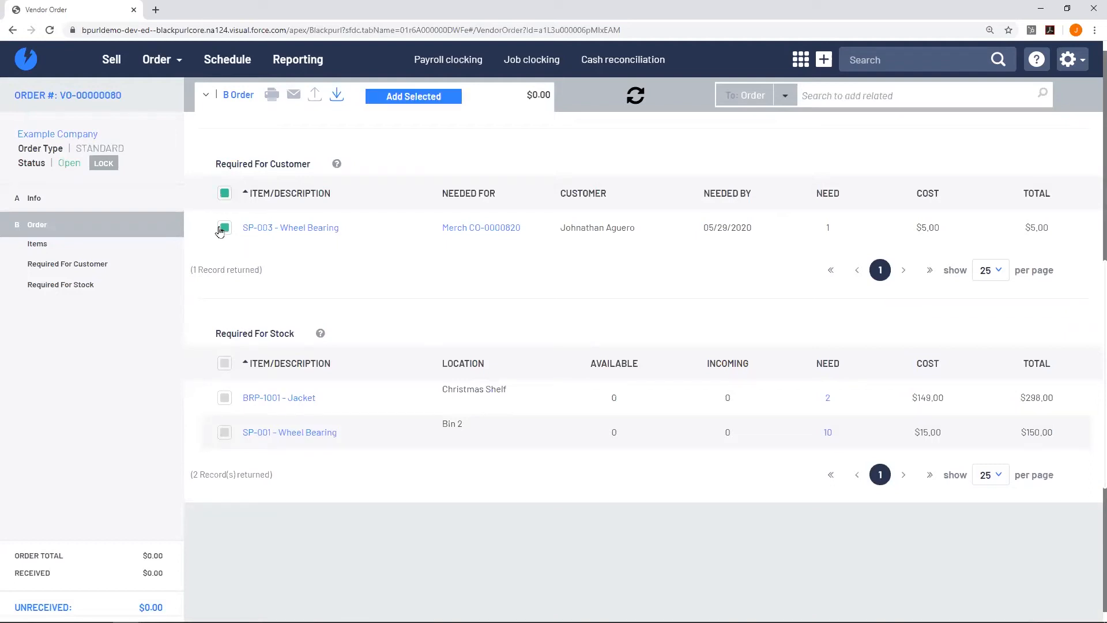
{"action": "left_click", "coordinate": [422, 103]}
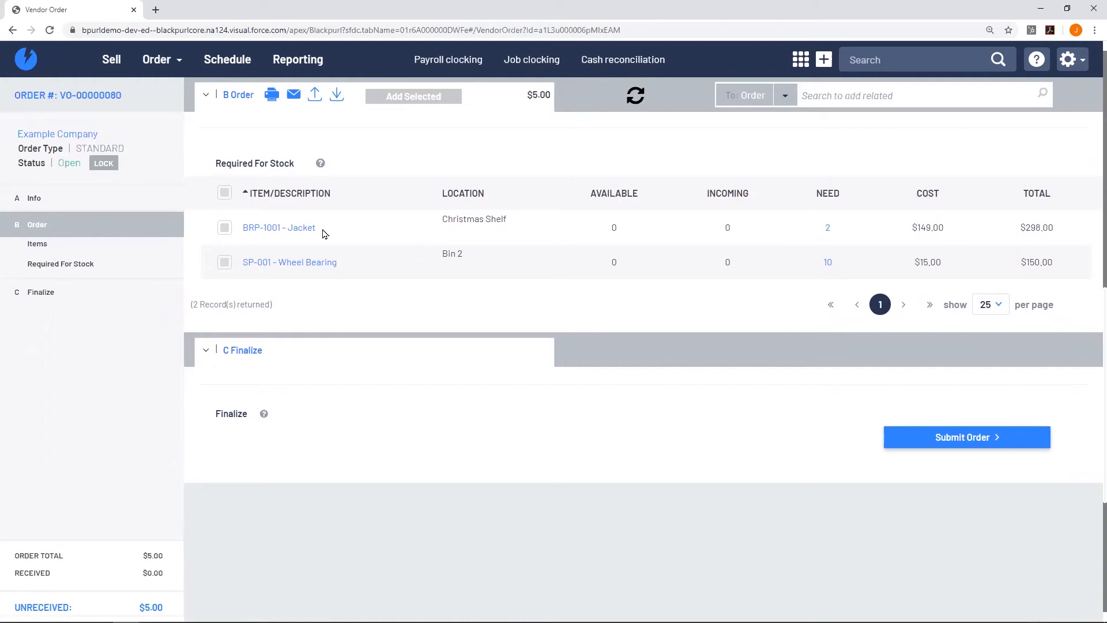
{"action": "left_click", "coordinate": [224, 195]}
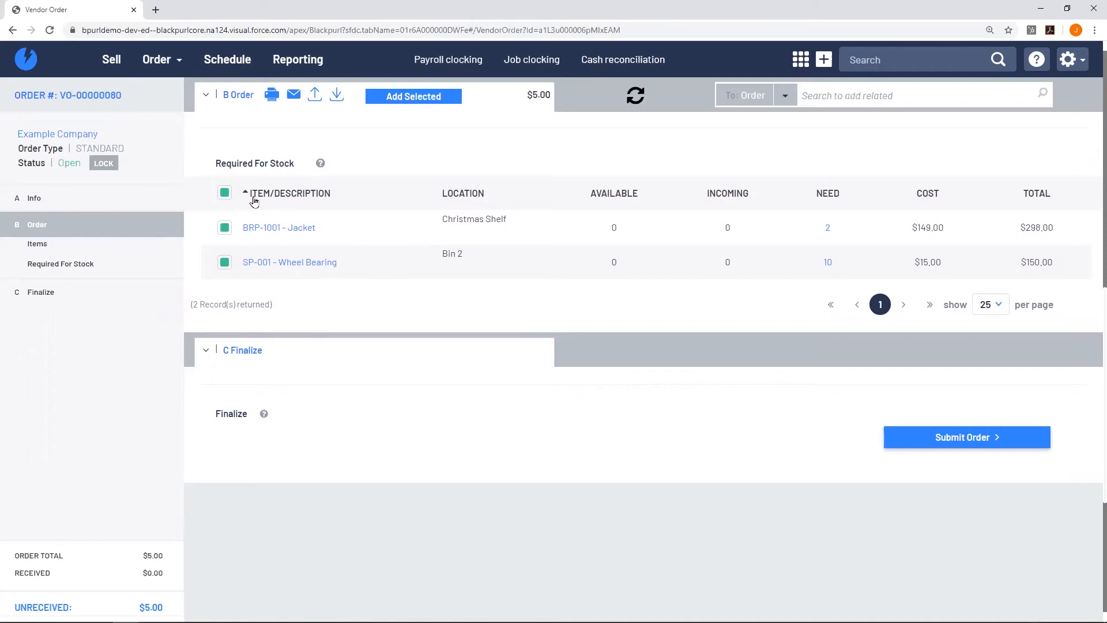
{"action": "left_click", "coordinate": [402, 97]}
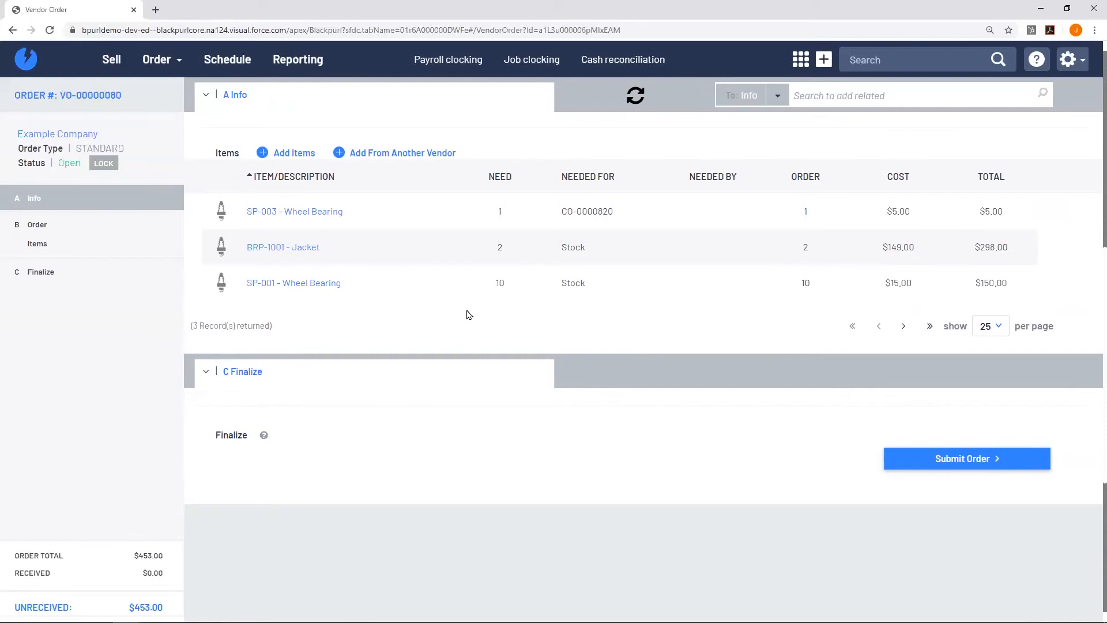
{"action": "left_click", "coordinate": [857, 97]}
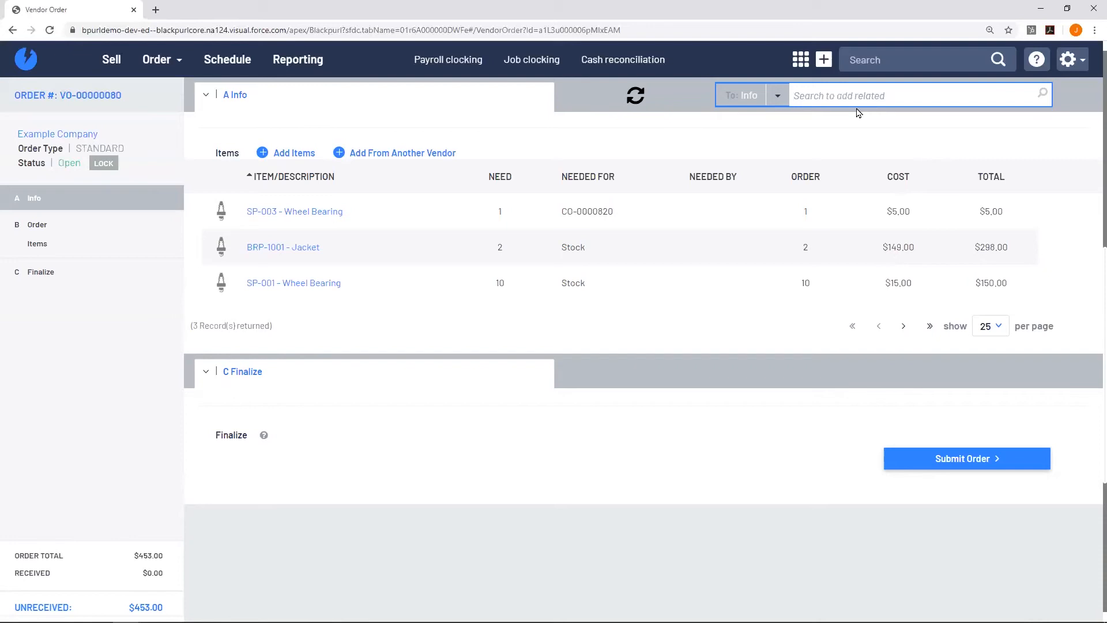
{"action": "left_click", "coordinate": [1007, 462]}
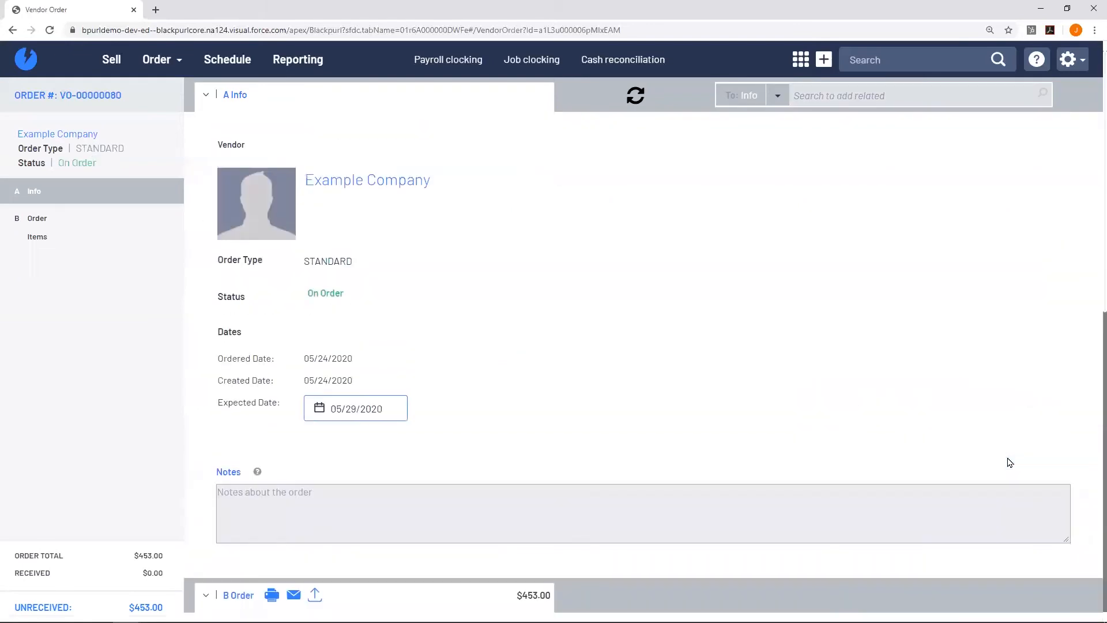
Preview the printable VO-00000080 document listing three items totalling $453.00, then close it.
{"action": "scroll", "coordinate": [730, 390], "scroll_direction": "down", "scroll_amount": 3}
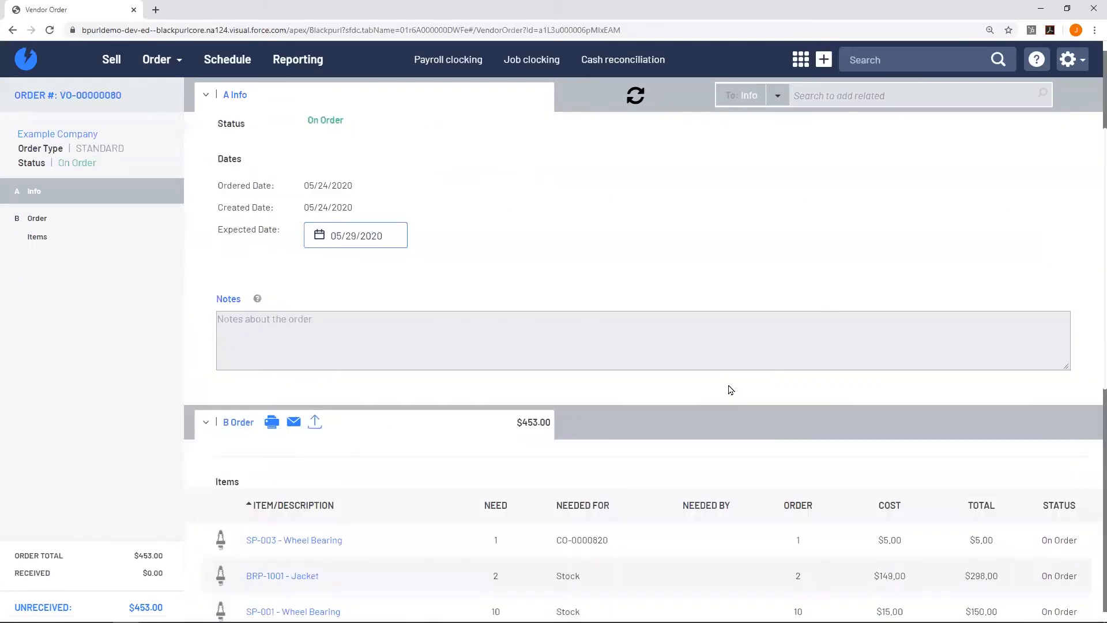
{"action": "scroll", "coordinate": [730, 391], "scroll_direction": "down", "scroll_amount": 3}
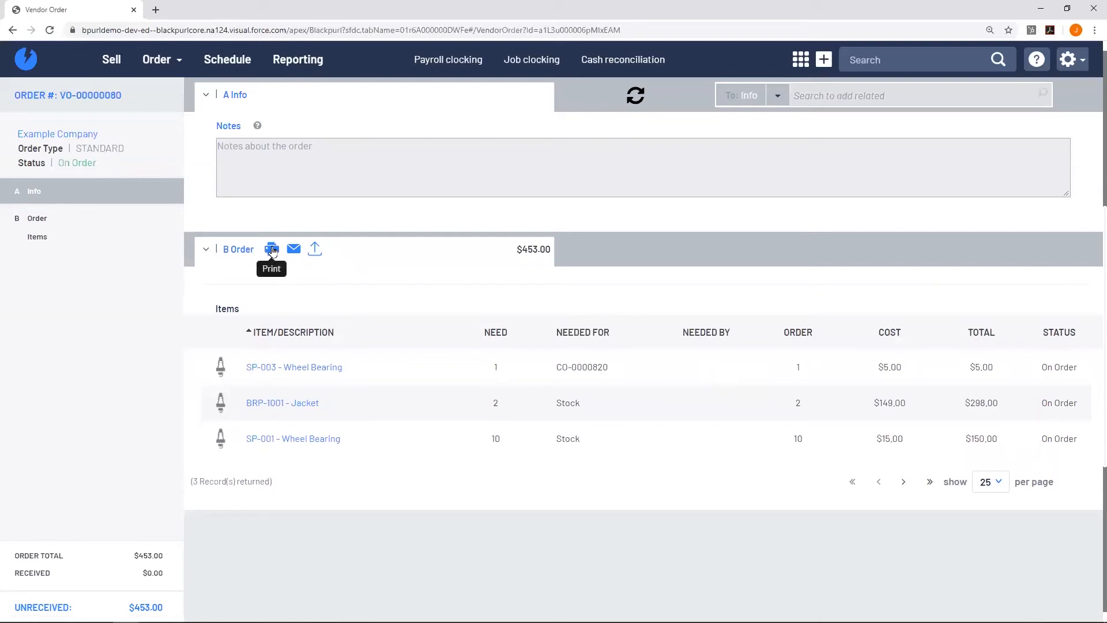
{"action": "left_click", "coordinate": [272, 251]}
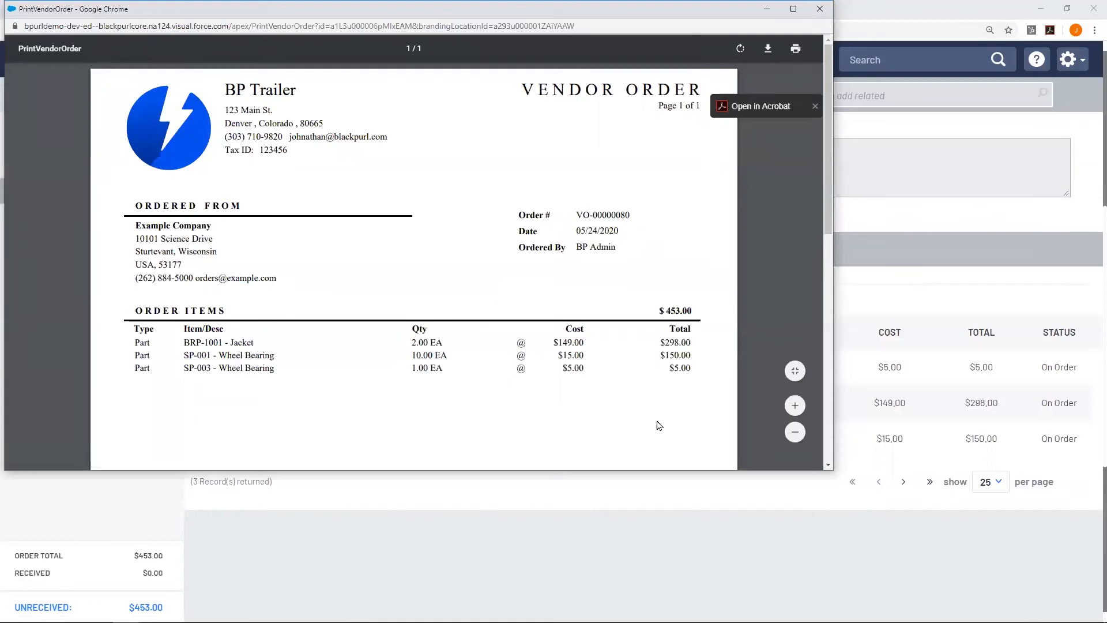
{"action": "left_click", "coordinate": [819, 8]}
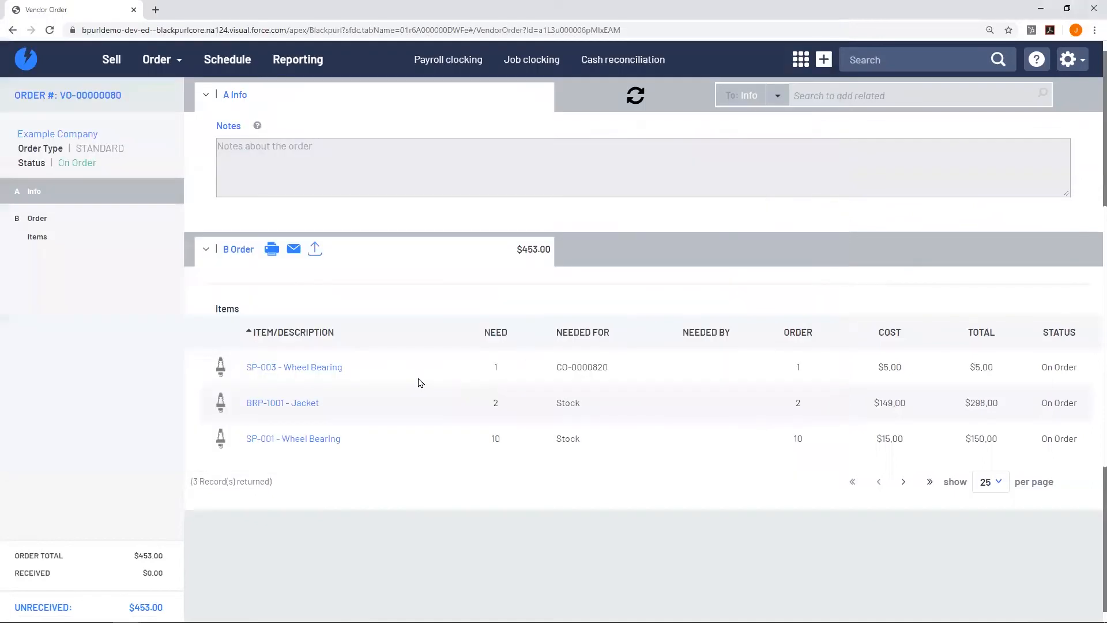
Email VO-00000080 to the vendor's primary address, then bring up the export options.
{"action": "left_click", "coordinate": [292, 252]}
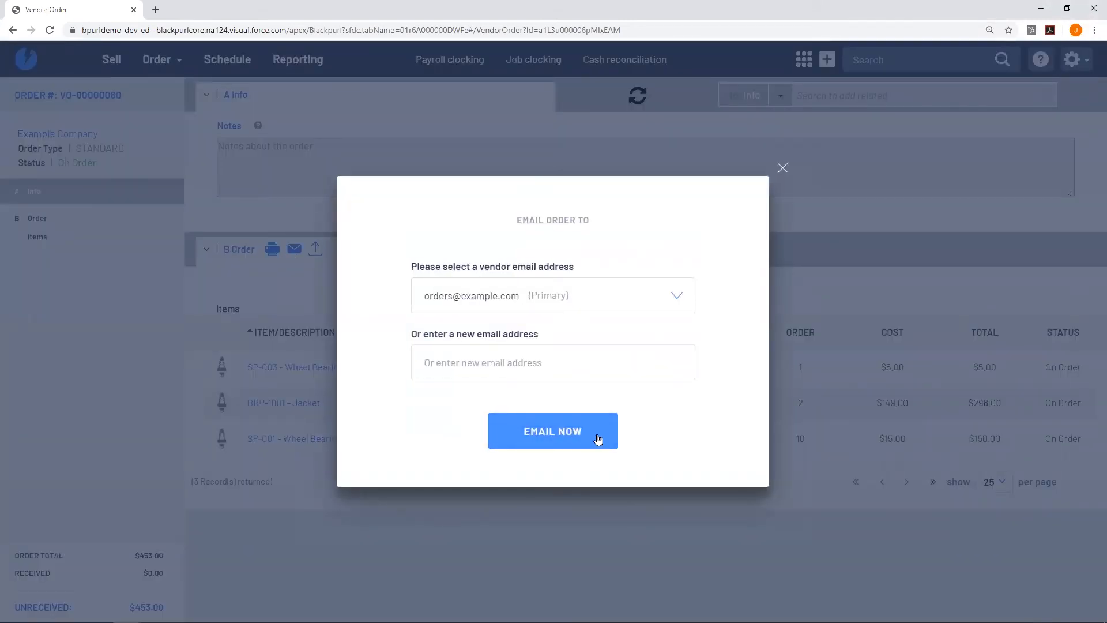
{"action": "left_click", "coordinate": [598, 439]}
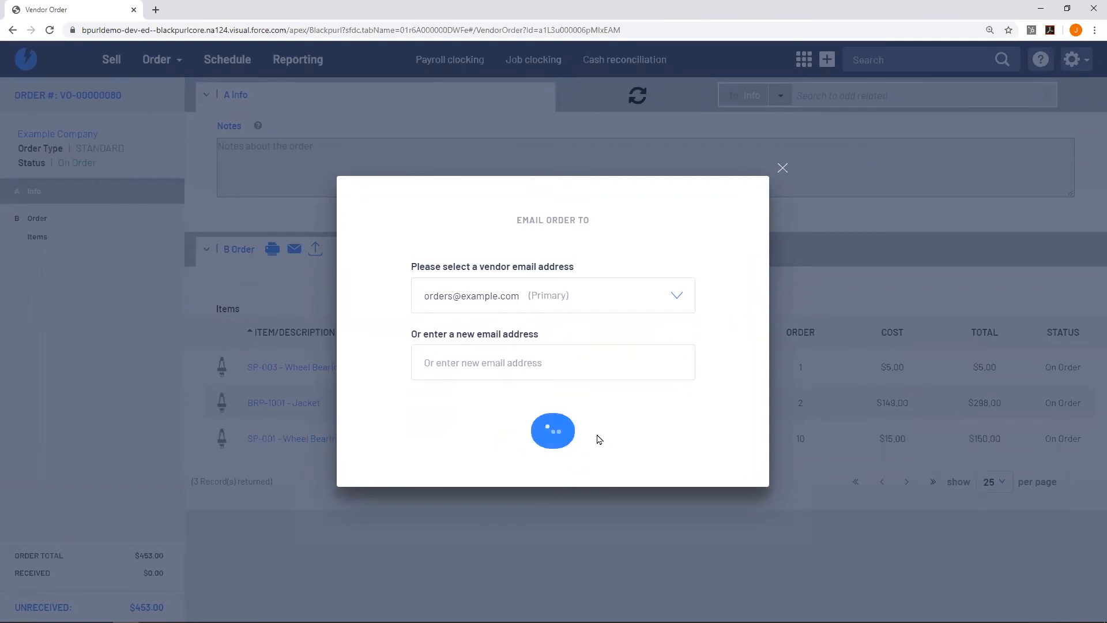
{"action": "left_click", "coordinate": [782, 169]}
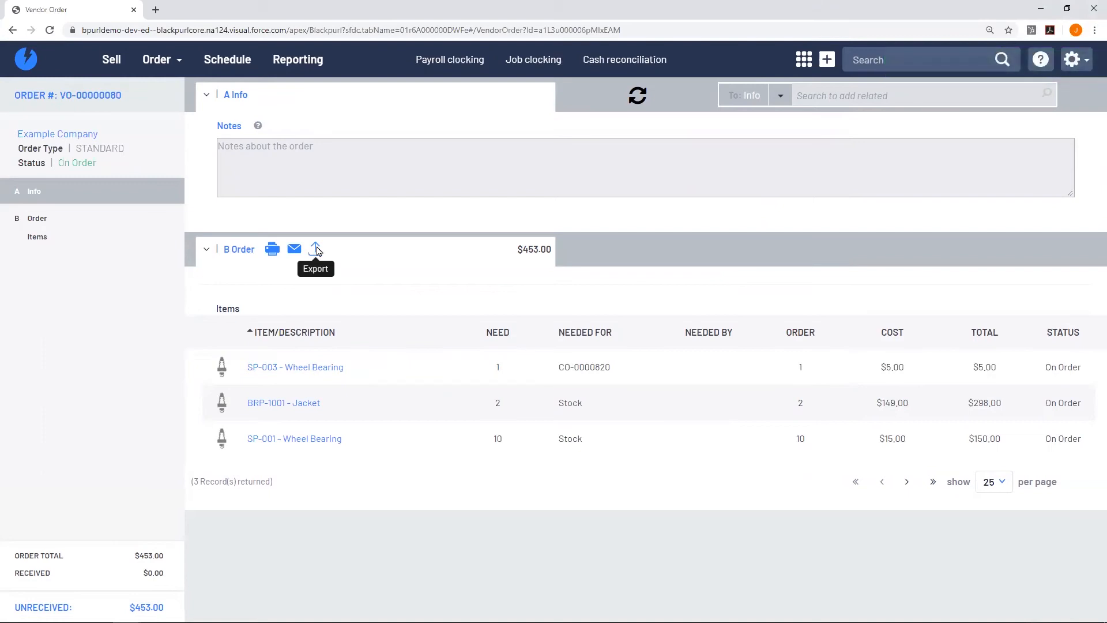
{"action": "left_click", "coordinate": [316, 250]}
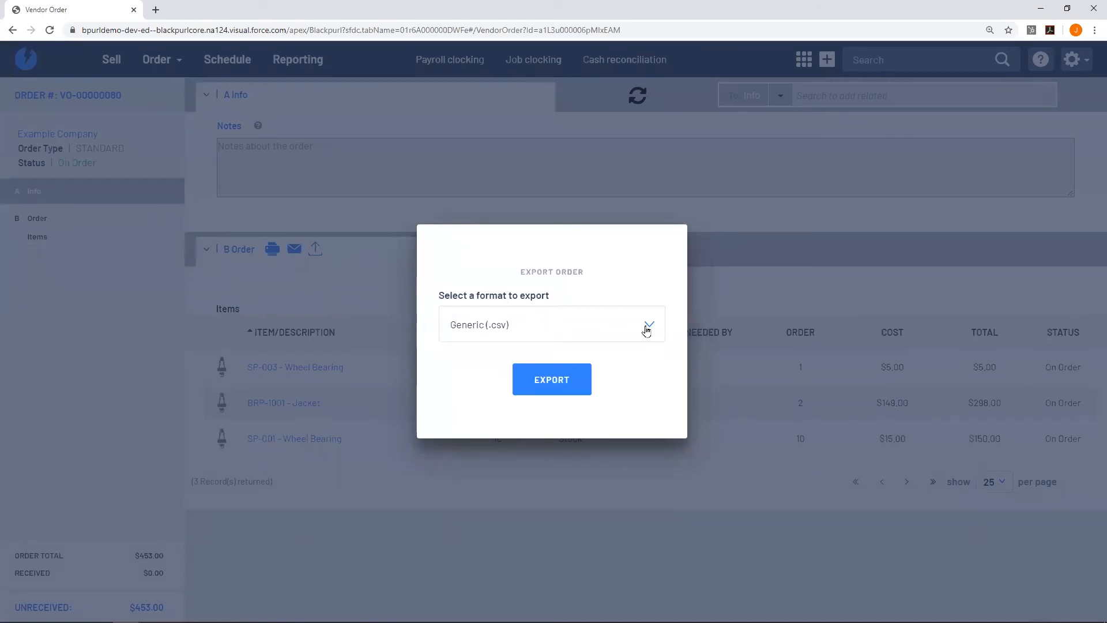
Export vendor order VO-00000080 in Generic (.csv) format.
{"action": "left_click", "coordinate": [601, 324]}
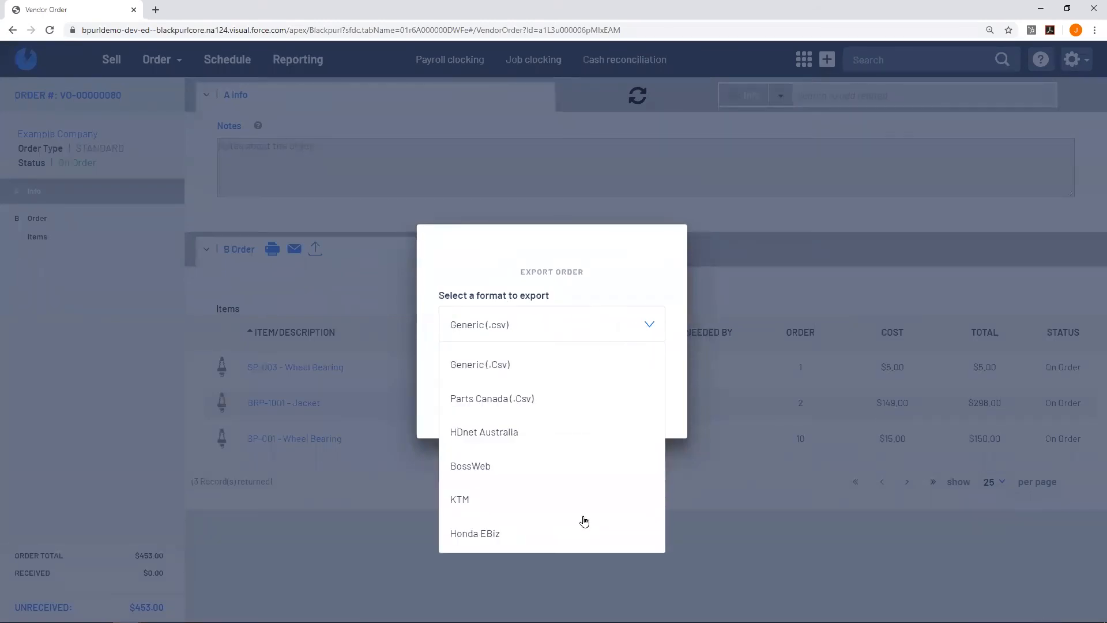
{"action": "left_click", "coordinate": [610, 274]}
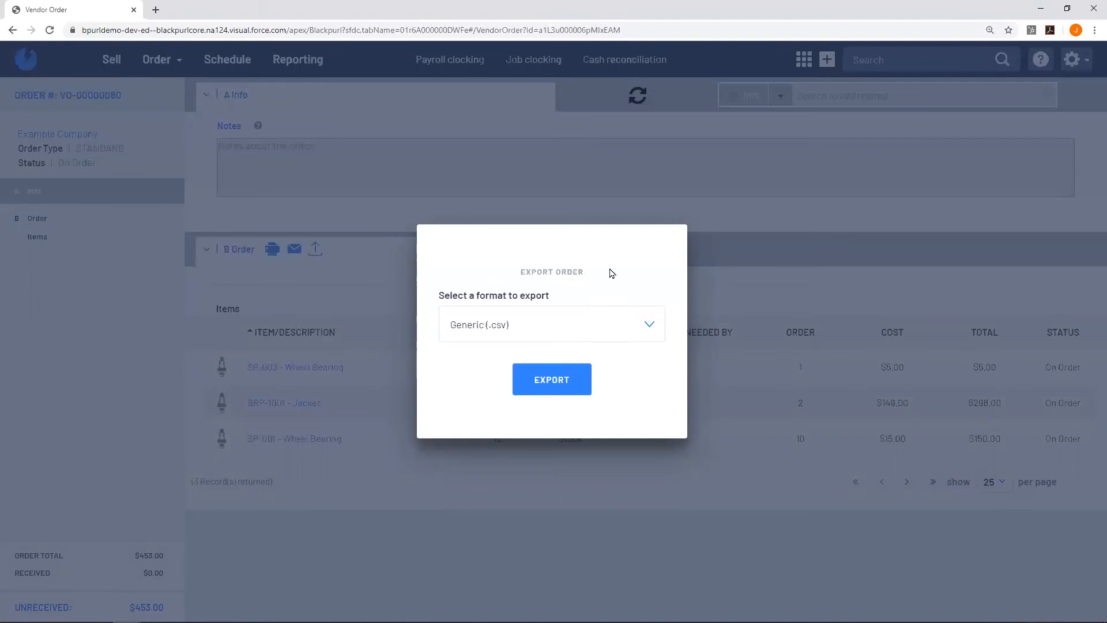
{"action": "left_click", "coordinate": [559, 390]}
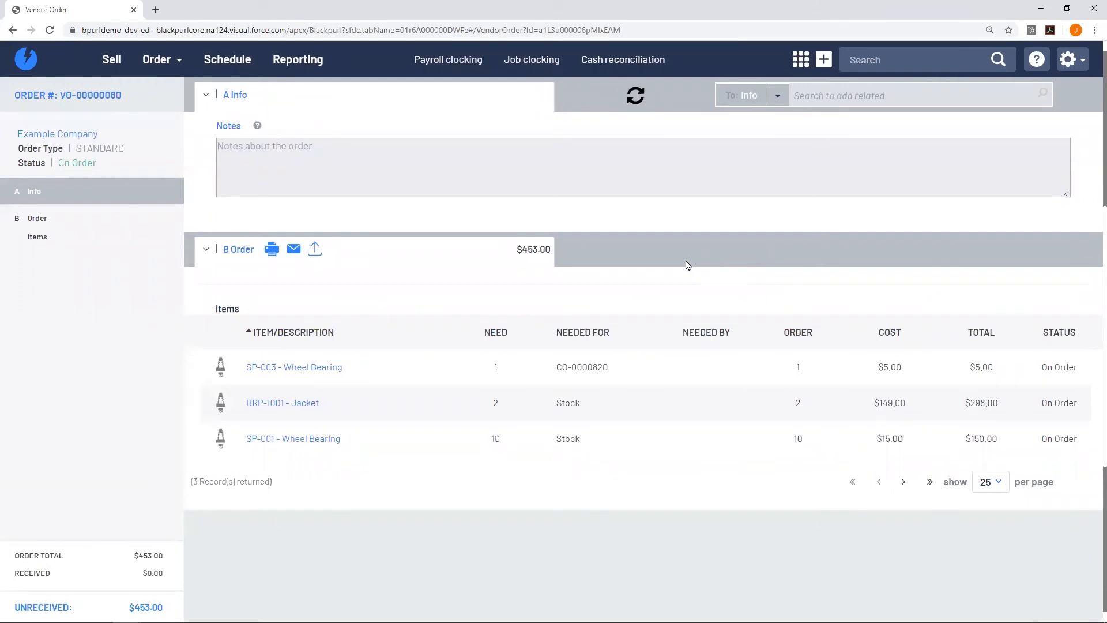
Start a new parts receiving from vendor Example Company, found by searching 'example company'.
{"action": "left_click", "coordinate": [168, 64]}
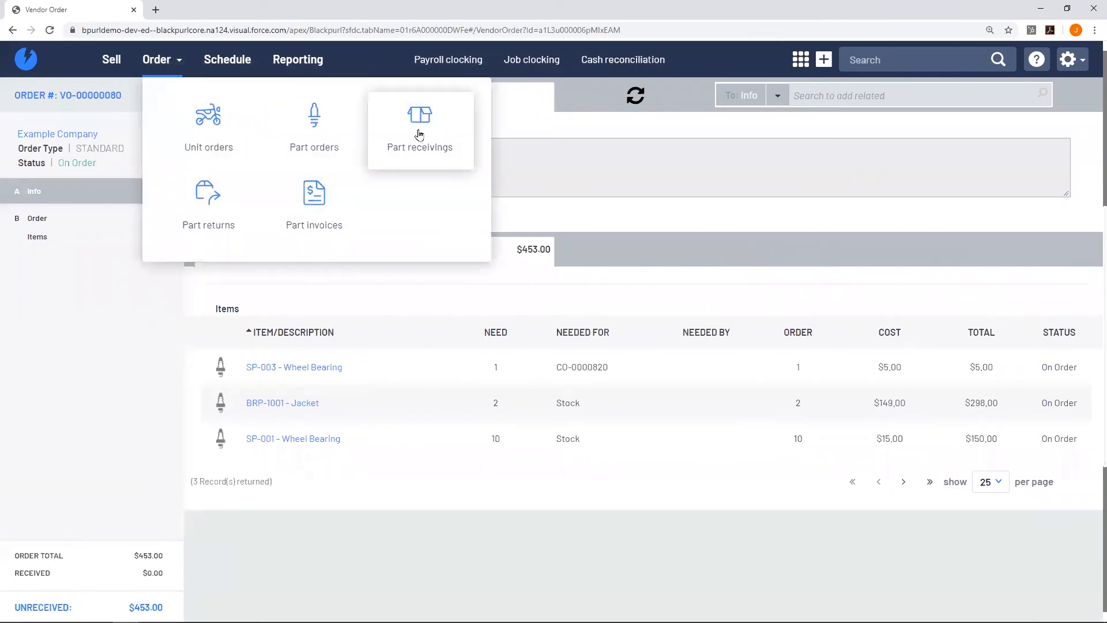
{"action": "left_click", "coordinate": [419, 135]}
{"action": "left_click", "coordinate": [162, 69]}
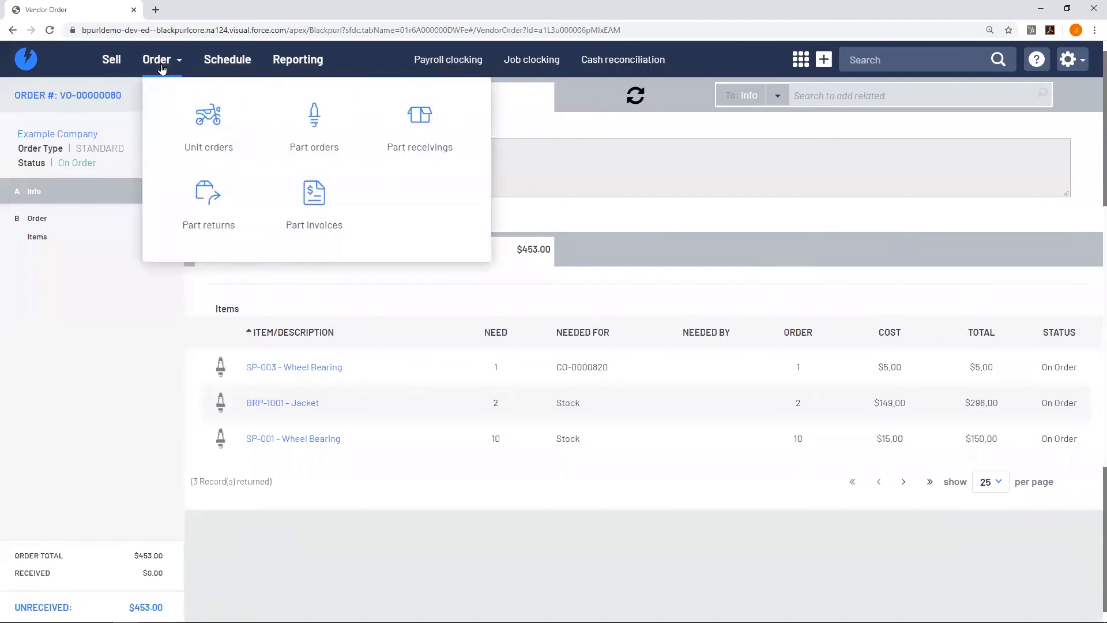
{"action": "left_click", "coordinate": [421, 129]}
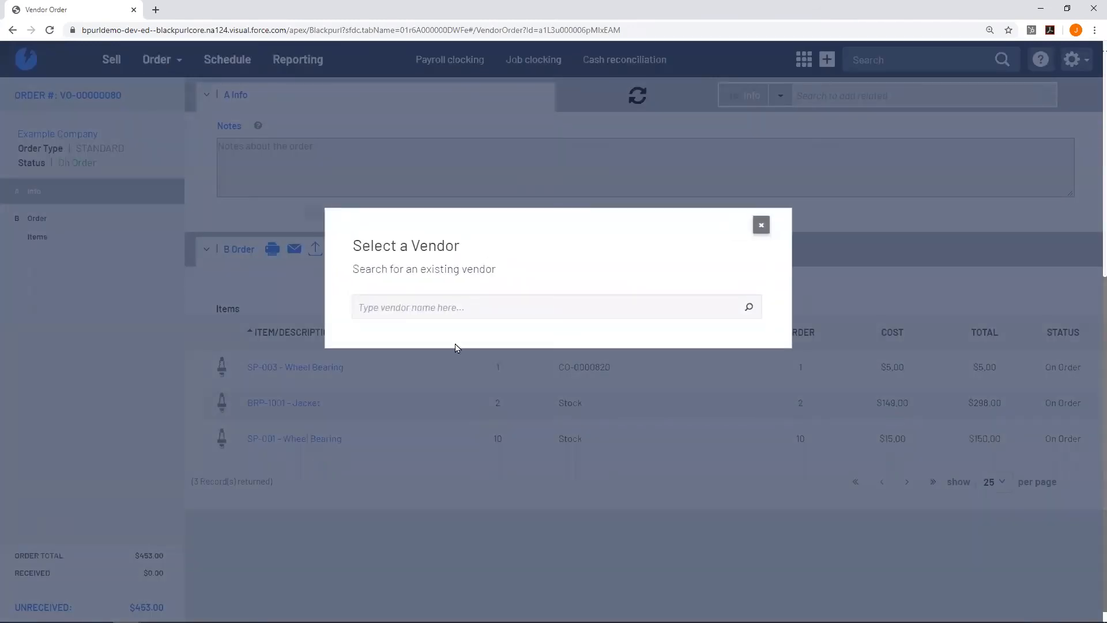
{"action": "left_click", "coordinate": [451, 310]}
{"action": "type", "text": "example co"}
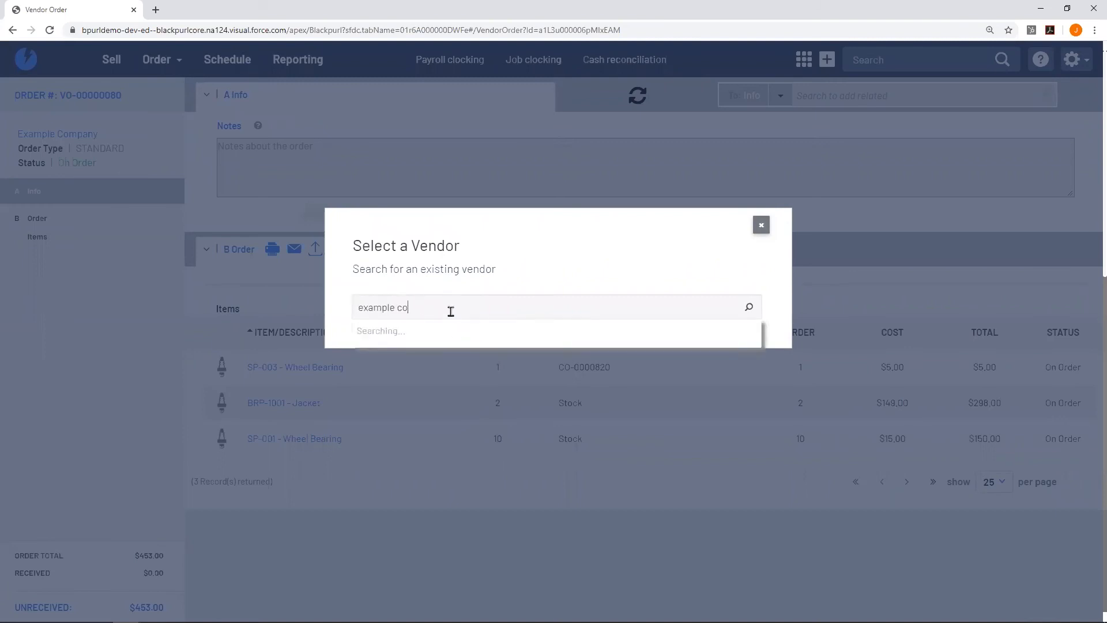
{"action": "type", "text": "mpany"}
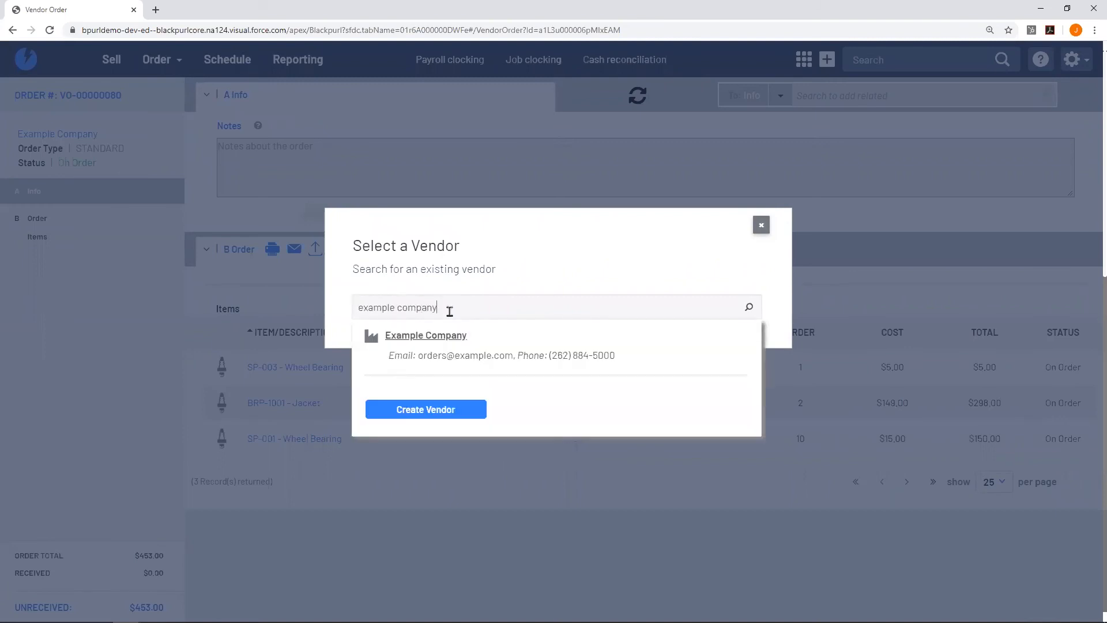
{"action": "left_click", "coordinate": [496, 336]}
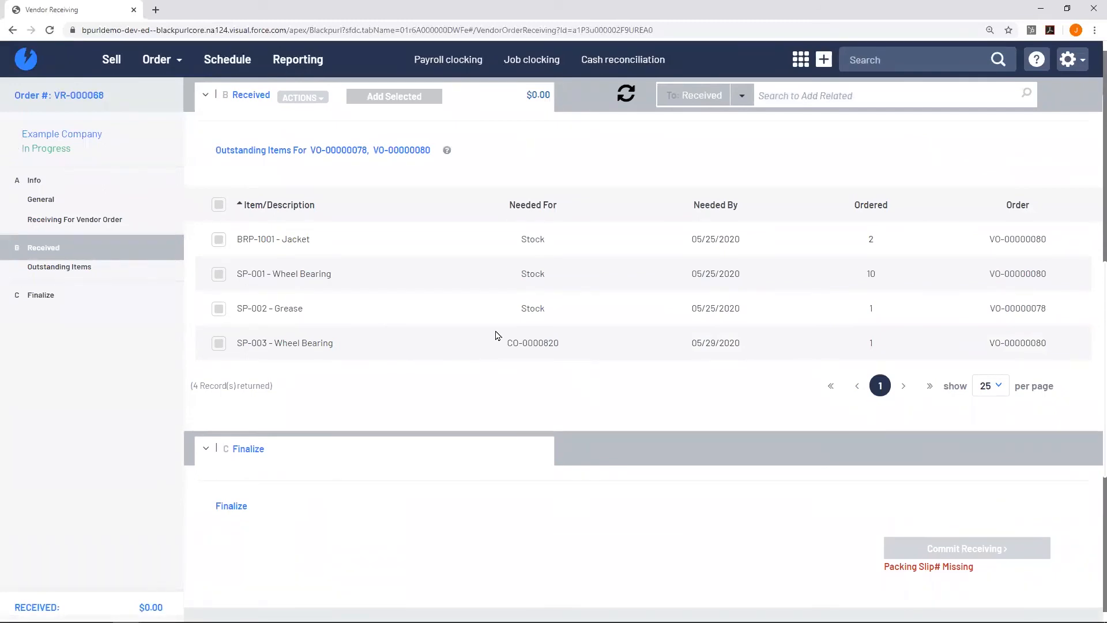
Receive all four outstanding items, lowering the SP-001 Wheel Bearing received quantity to 9.
{"action": "left_click", "coordinate": [220, 206]}
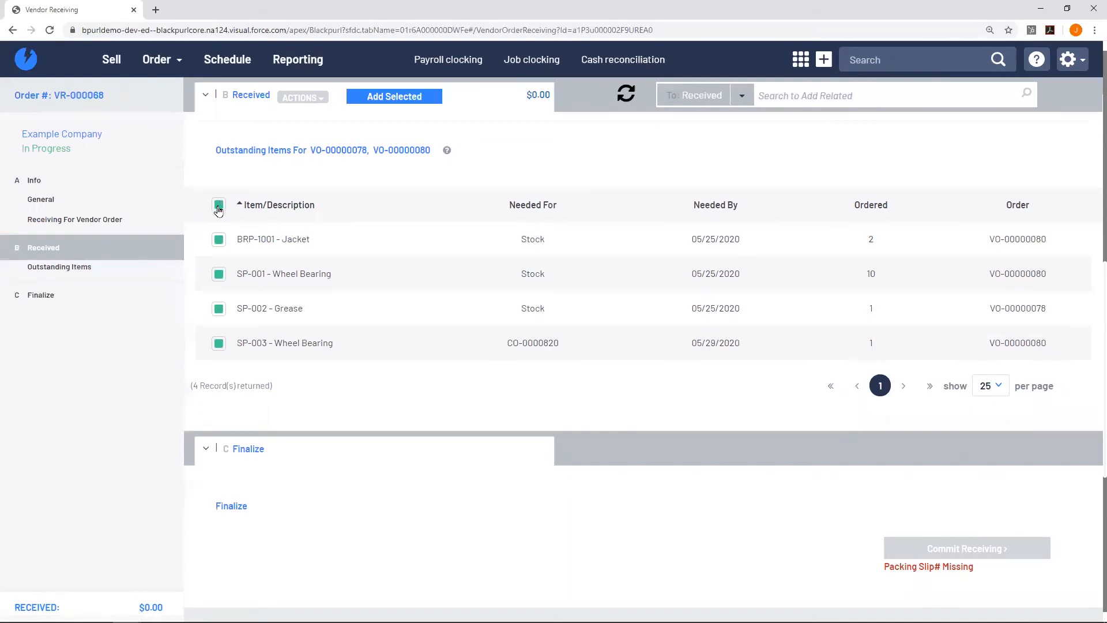
{"action": "left_click", "coordinate": [405, 98]}
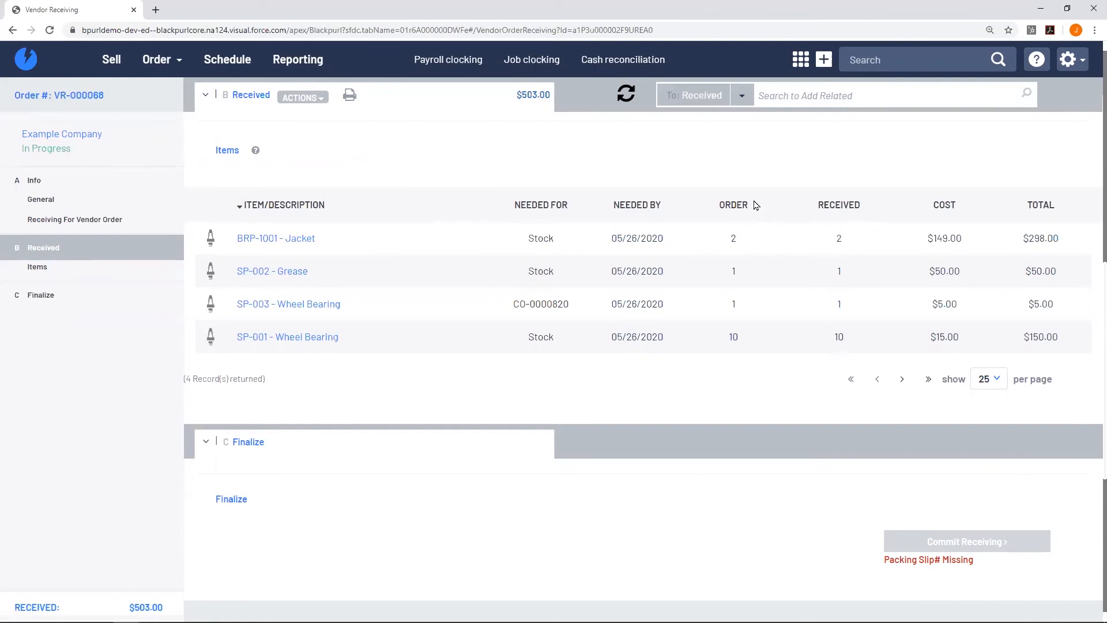
{"action": "left_click", "coordinate": [836, 338]}
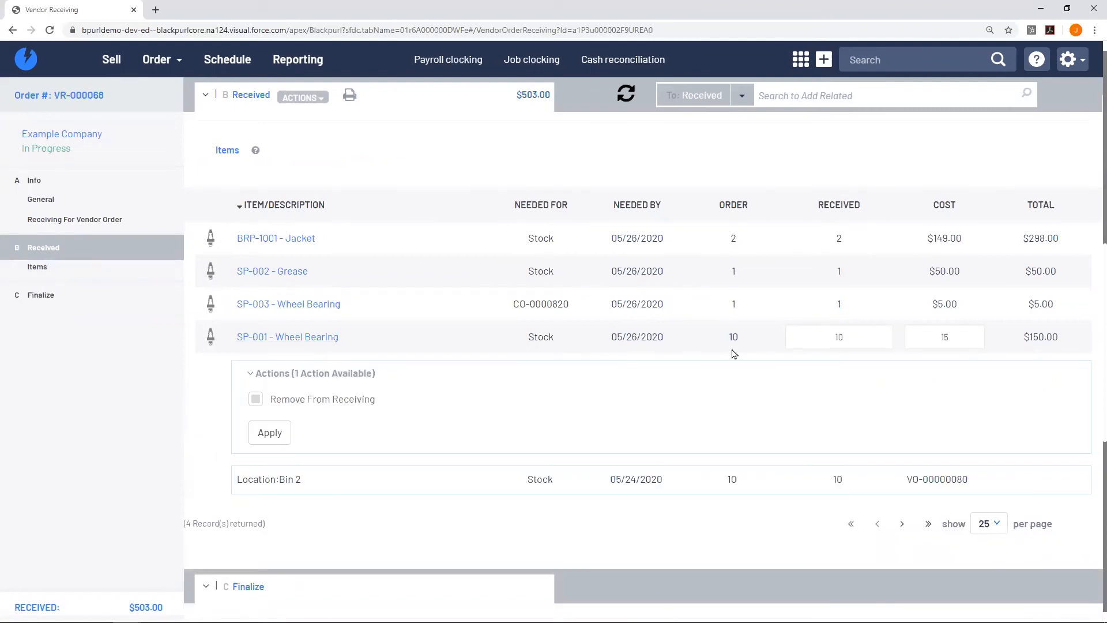
{"action": "left_click", "coordinate": [803, 340]}
{"action": "type", "text": "9"}
{"action": "left_click", "coordinate": [772, 344]}
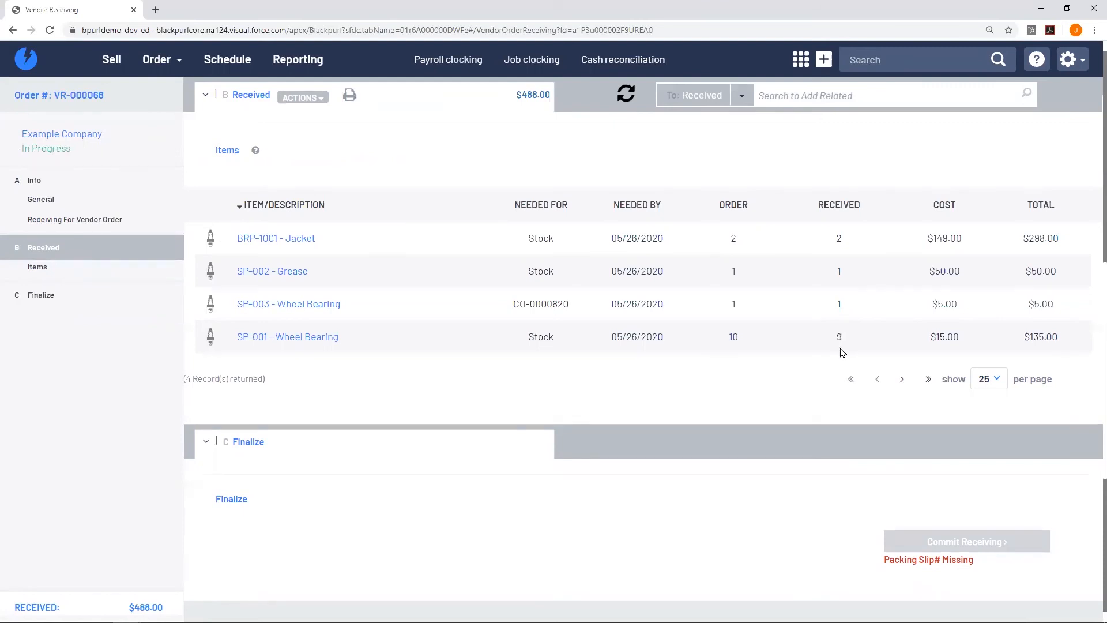
{"action": "double_click", "coordinate": [986, 542]}
{"action": "left_click", "coordinate": [973, 552]}
{"action": "scroll", "coordinate": [698, 352], "scroll_direction": "up", "scroll_amount": 8}
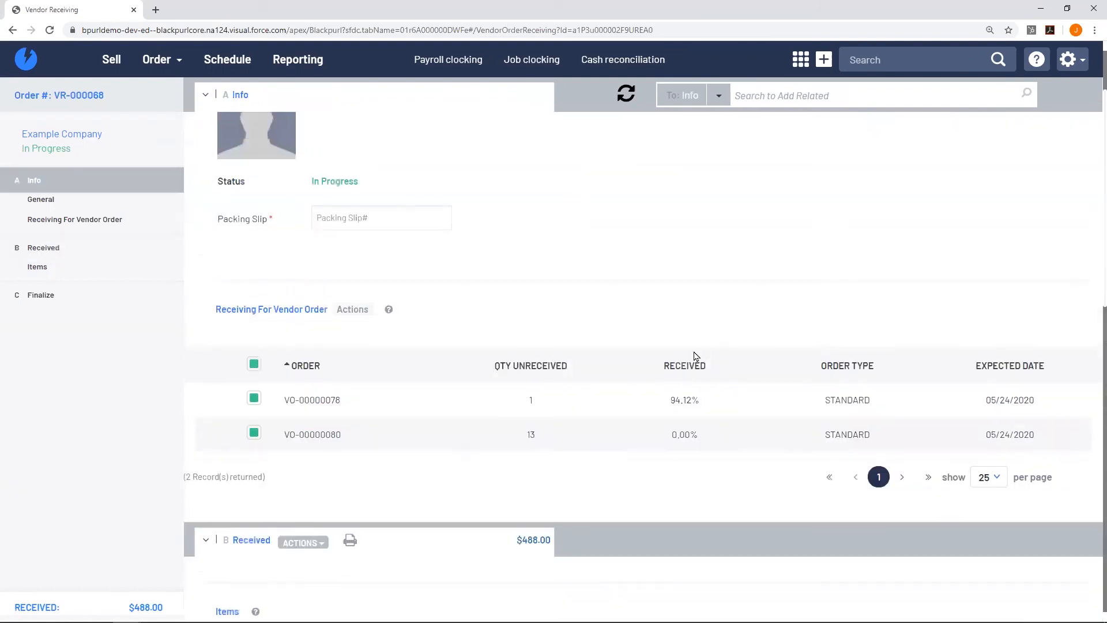
{"action": "left_click", "coordinate": [365, 224]}
{"action": "type", "text": "1234567987"}
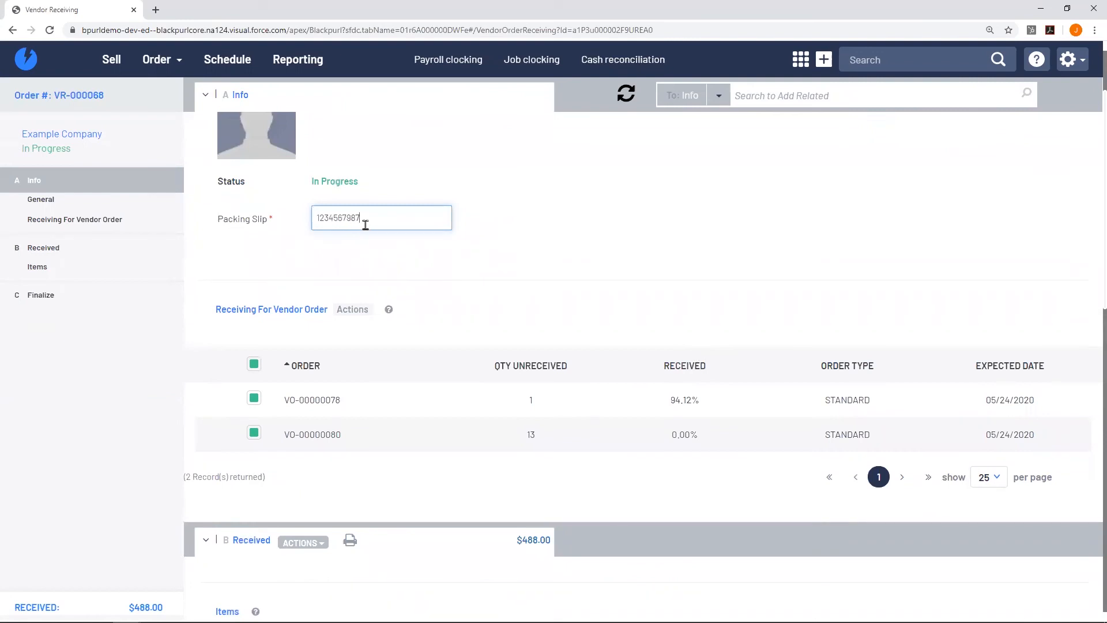
{"action": "scroll", "coordinate": [606, 300], "scroll_direction": "down", "scroll_amount": 2}
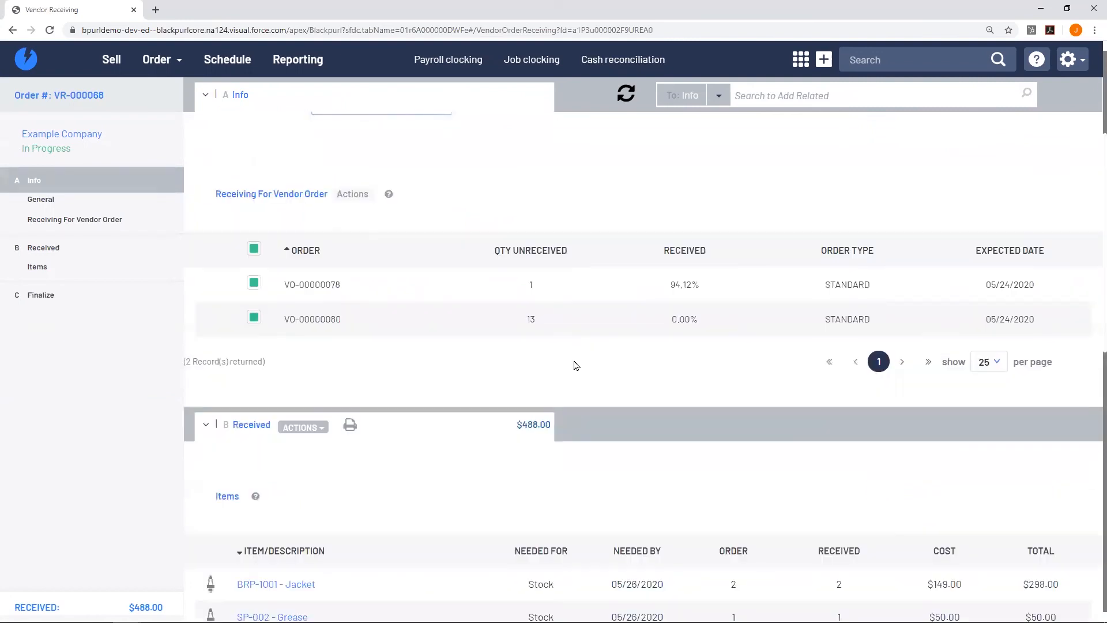
{"action": "scroll", "coordinate": [577, 376], "scroll_direction": "down", "scroll_amount": 7}
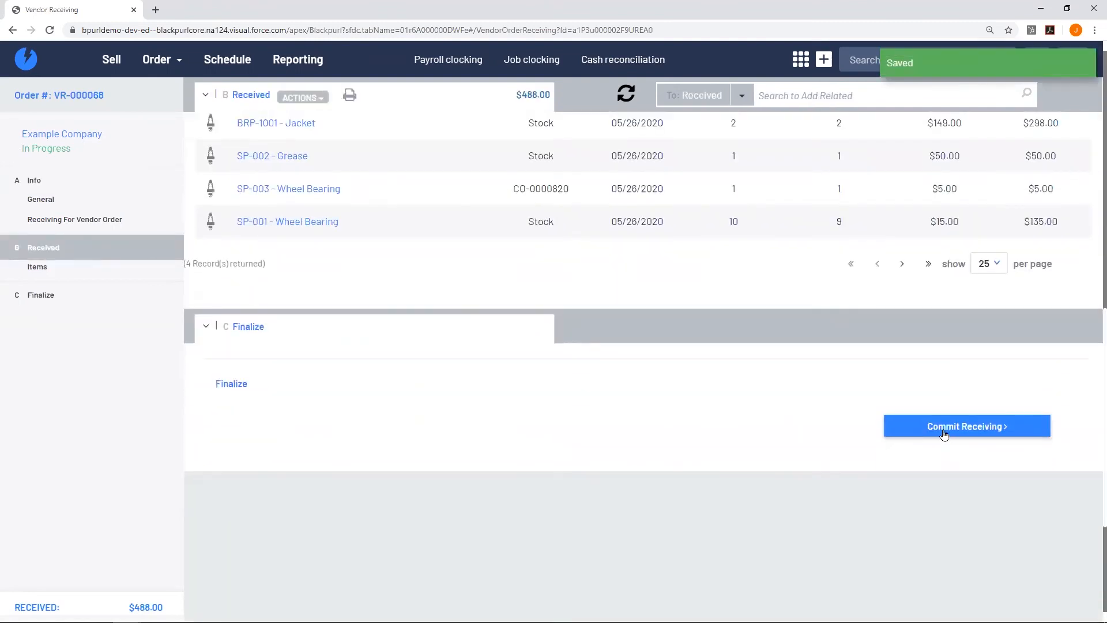
{"action": "left_click", "coordinate": [945, 431]}
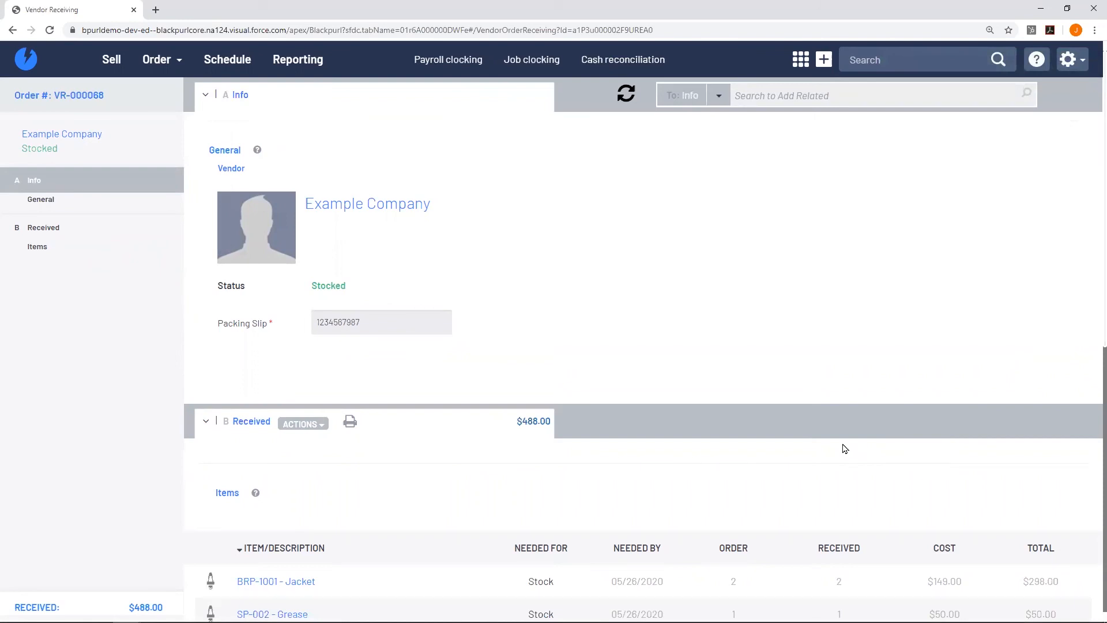
Open customer order CO-0000820 from the SP-003 Wheel Bearing line's linked order.
{"action": "scroll", "coordinate": [845, 455], "scroll_direction": "down", "scroll_amount": 4}
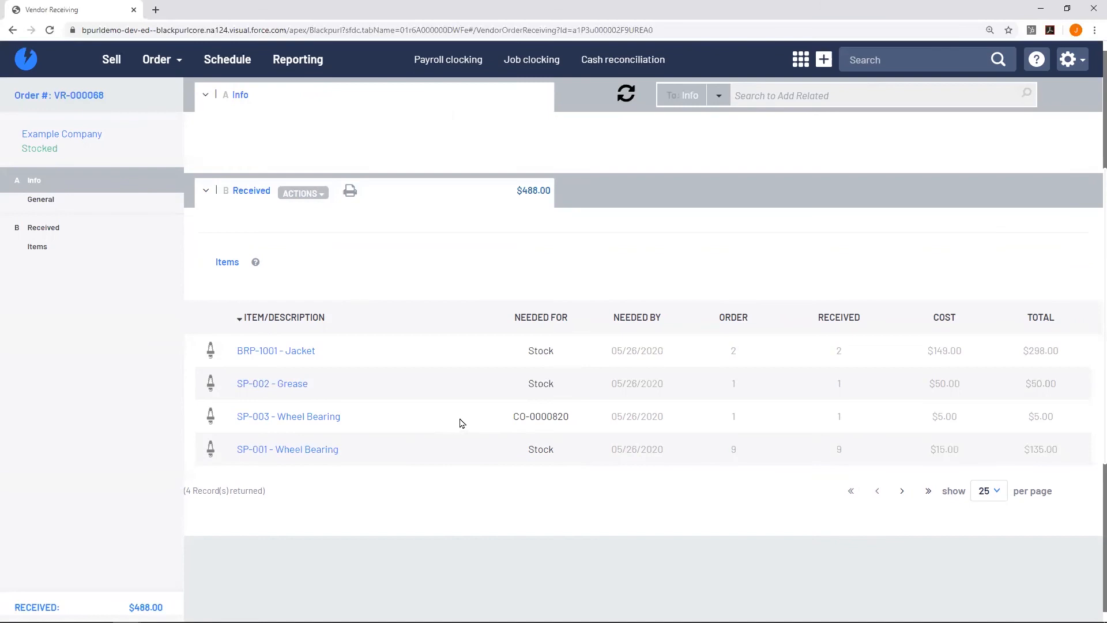
{"action": "left_click", "coordinate": [453, 425]}
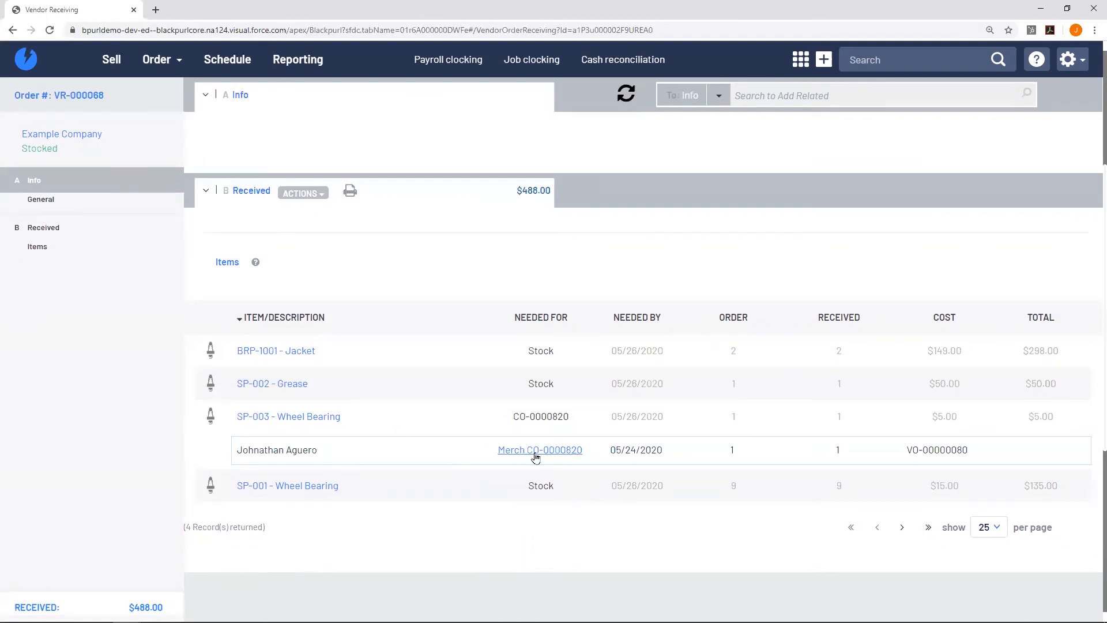
{"action": "left_click", "coordinate": [536, 455]}
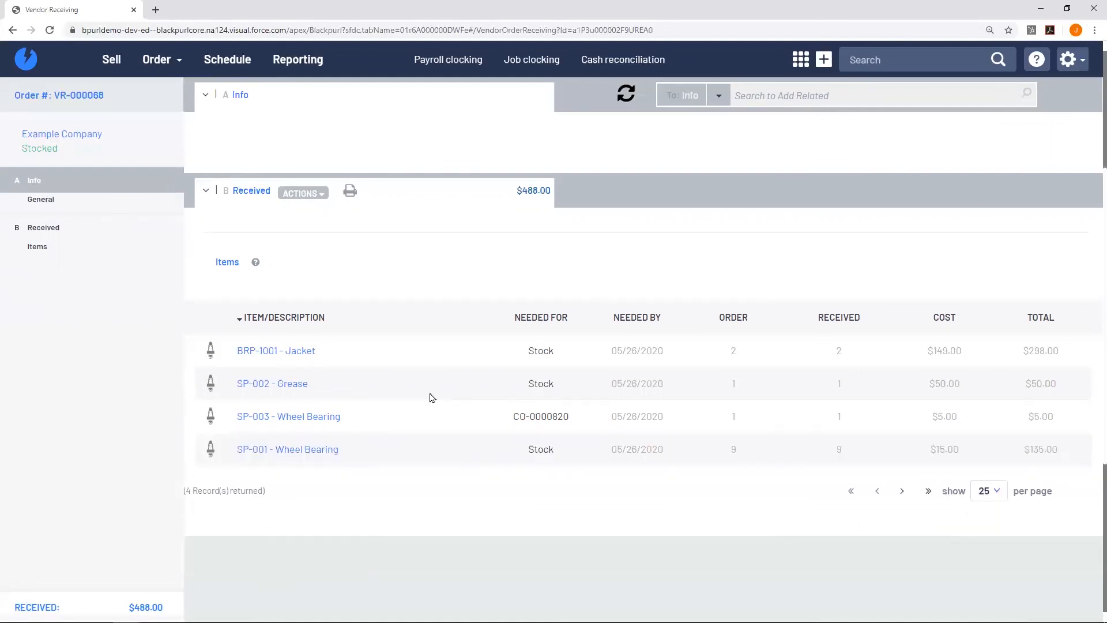
{"action": "mouse_move", "coordinate": [430, 396]}
{"action": "scroll", "coordinate": [419, 434], "scroll_direction": "down", "scroll_amount": 2}
{"action": "scroll", "coordinate": [538, 378], "scroll_direction": "up", "scroll_amount": 4}
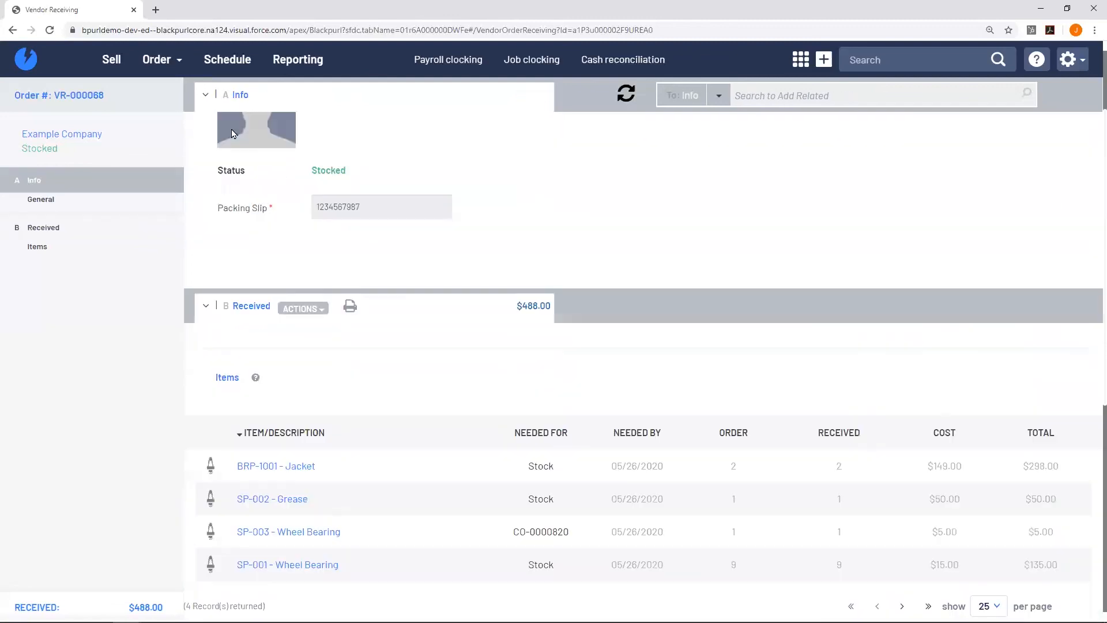
{"action": "left_click", "coordinate": [170, 64]}
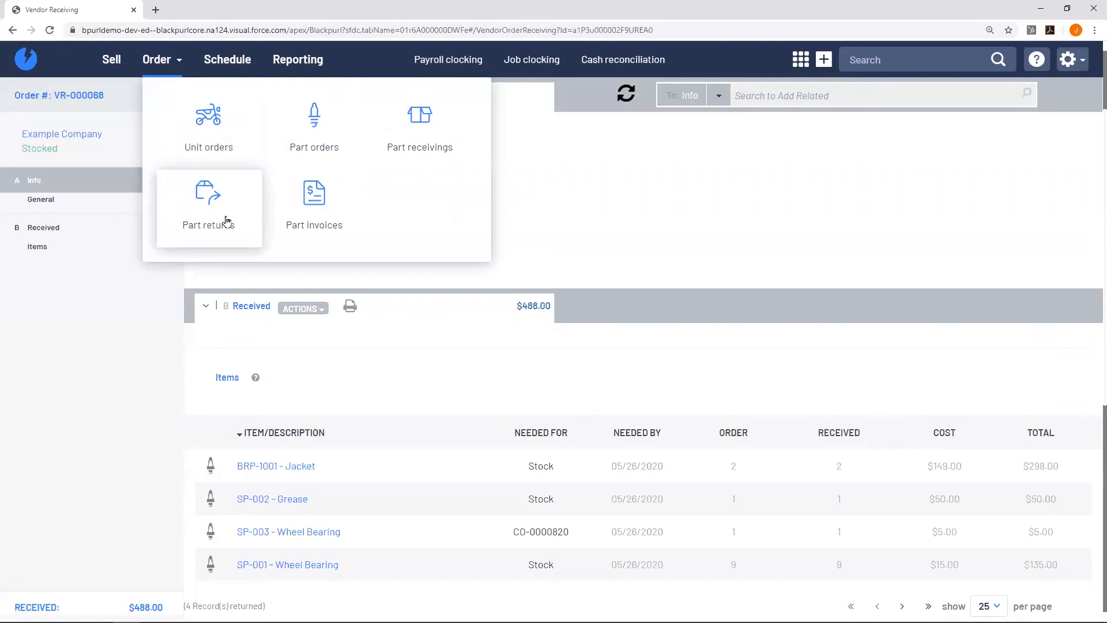
{"action": "left_click", "coordinate": [315, 221]}
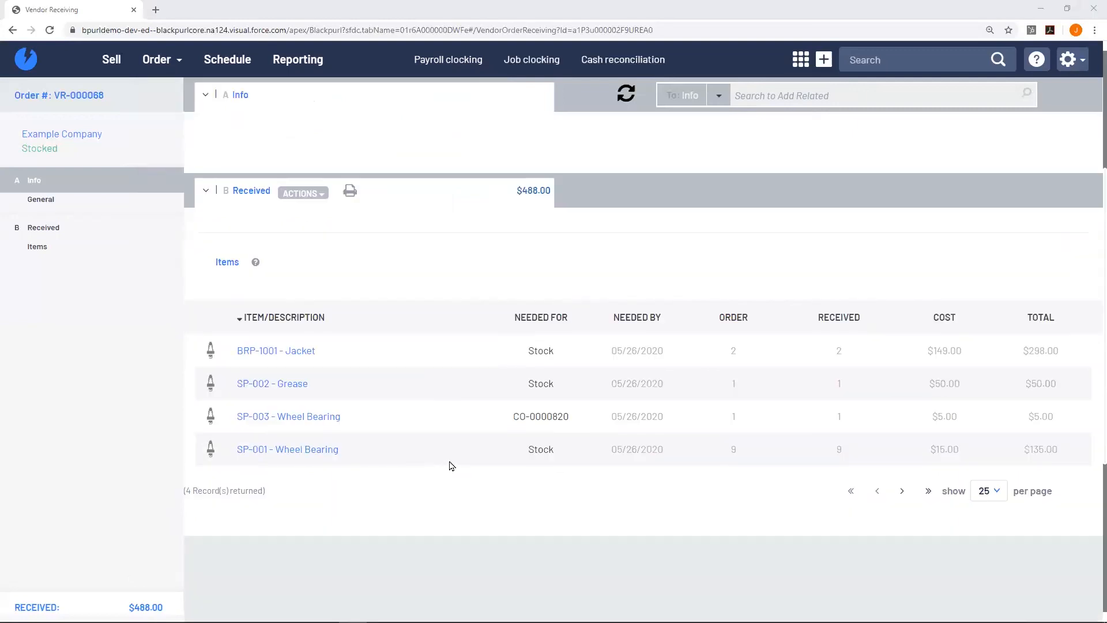
{"action": "left_click", "coordinate": [463, 425]}
{"action": "mouse_move", "coordinate": [562, 456]}
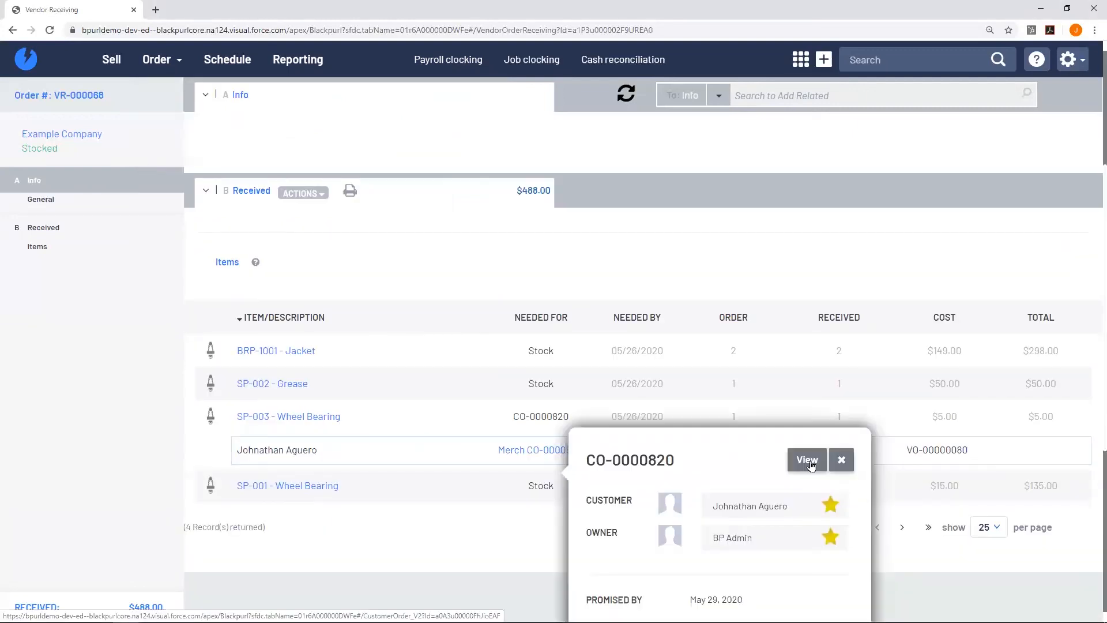
{"action": "left_click", "coordinate": [808, 460]}
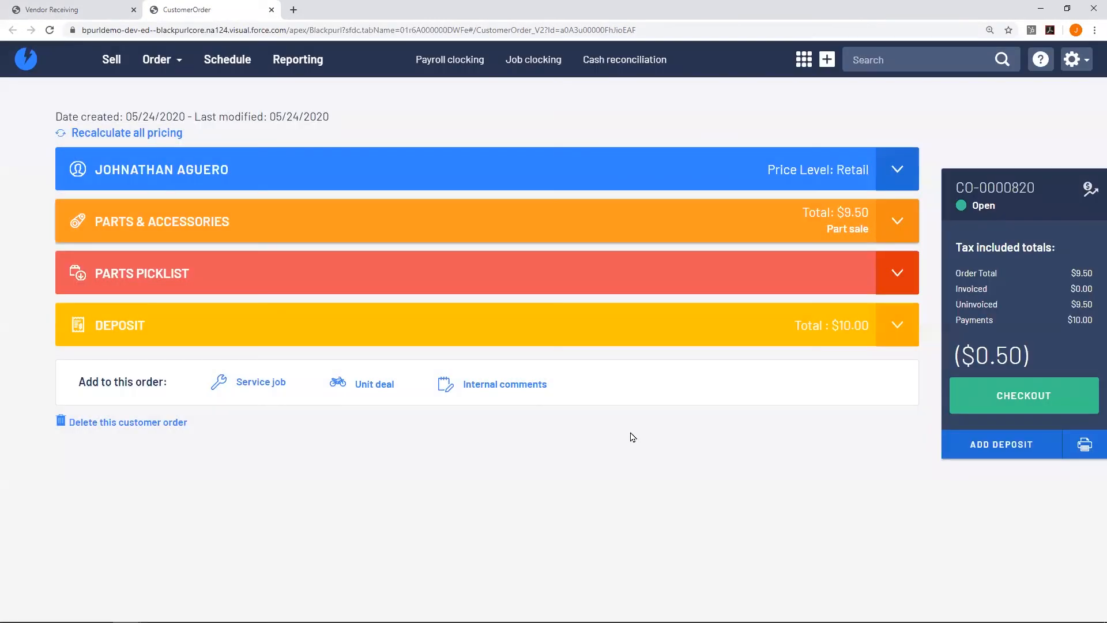
Text the customer 'Your part is in.' and expand the order's Parts & Accessories list.
{"action": "left_click", "coordinate": [489, 181]}
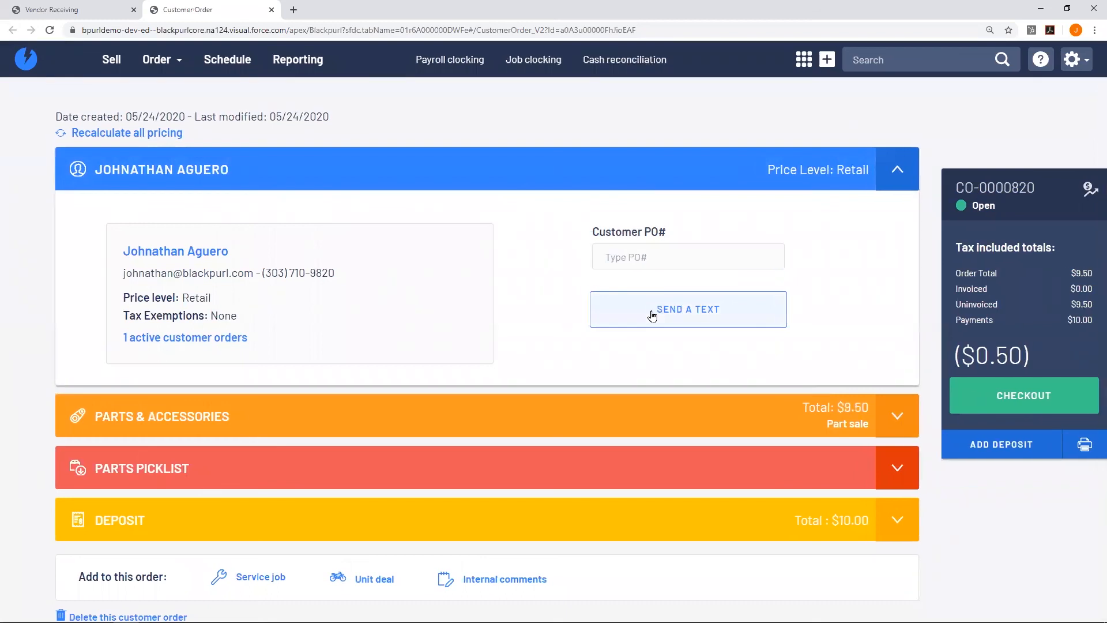
{"action": "left_click", "coordinate": [651, 314]}
{"action": "left_click", "coordinate": [571, 316]}
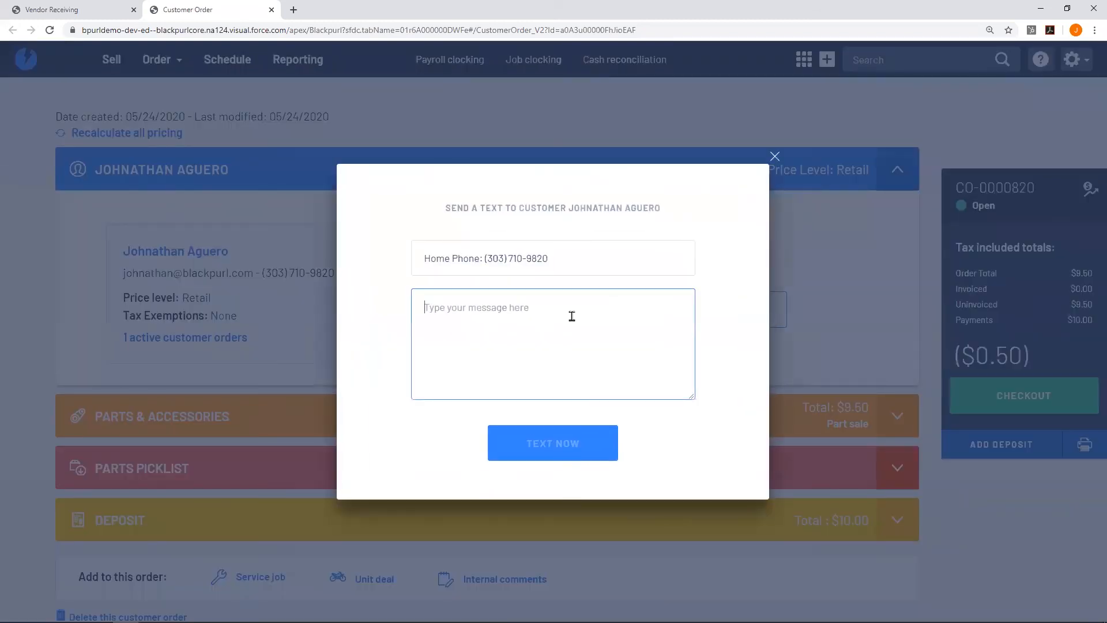
{"action": "type", "text": "Your part"}
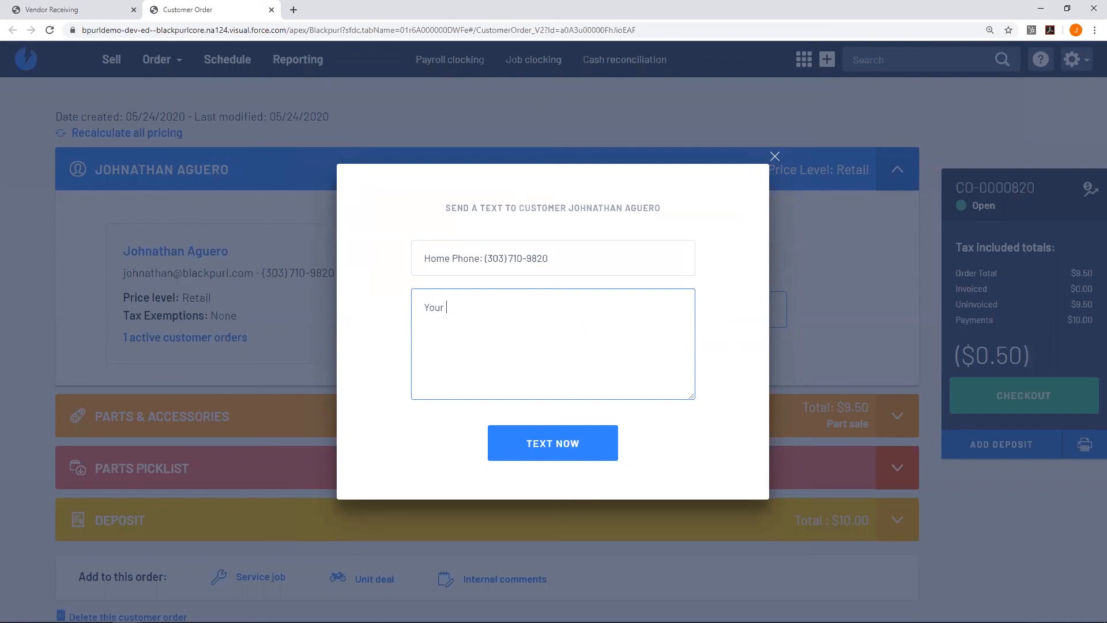
{"action": "type", "text": " is in."}
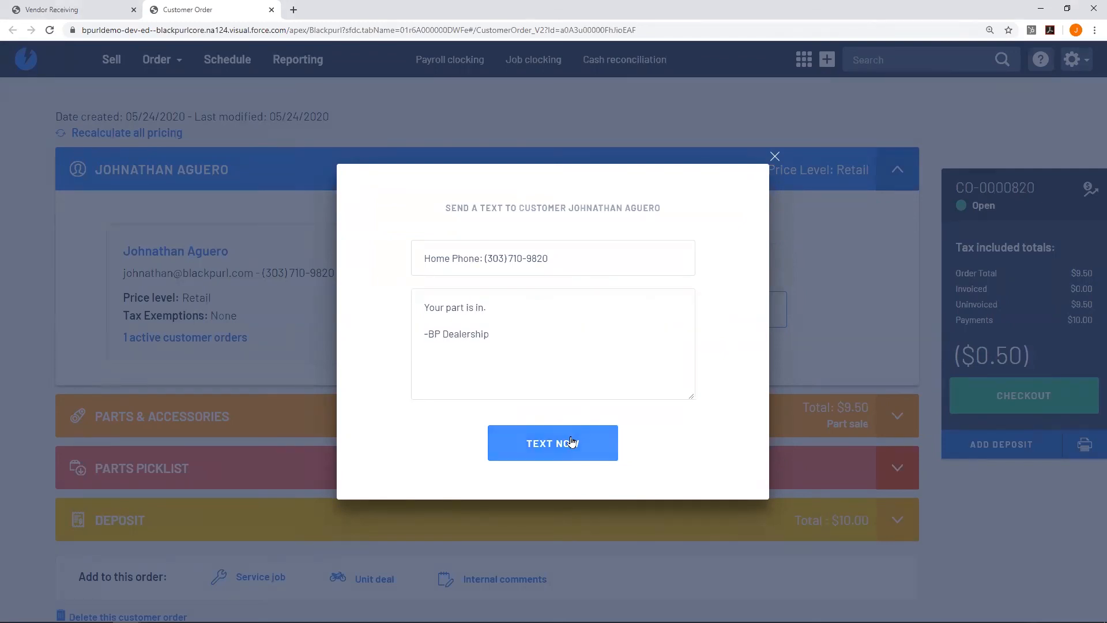
{"action": "left_click", "coordinate": [571, 442]}
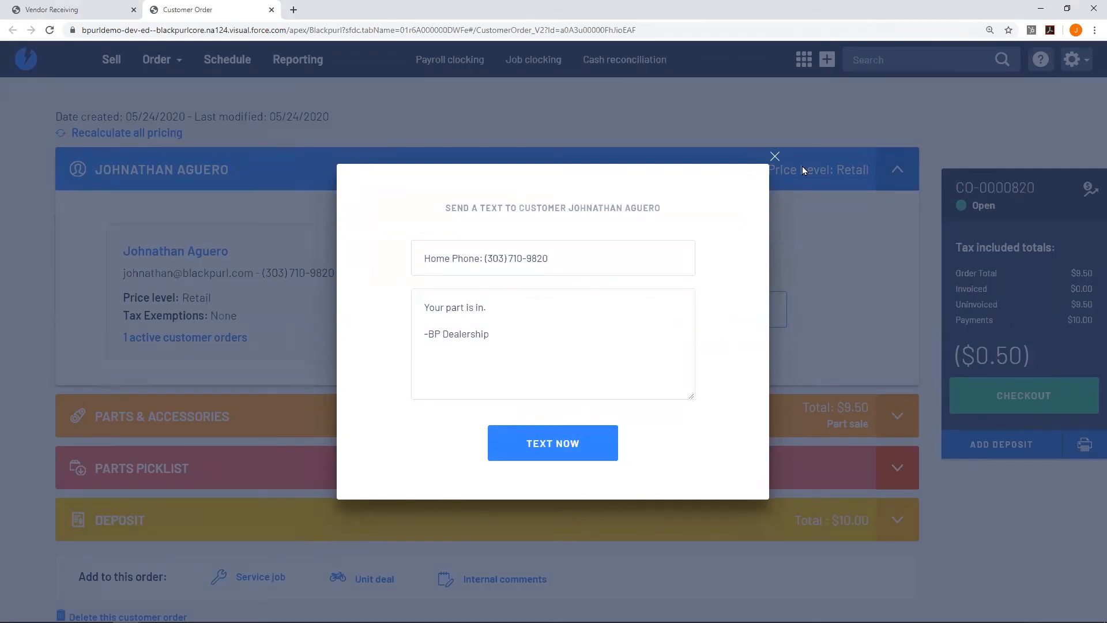
{"action": "left_click", "coordinate": [674, 424]}
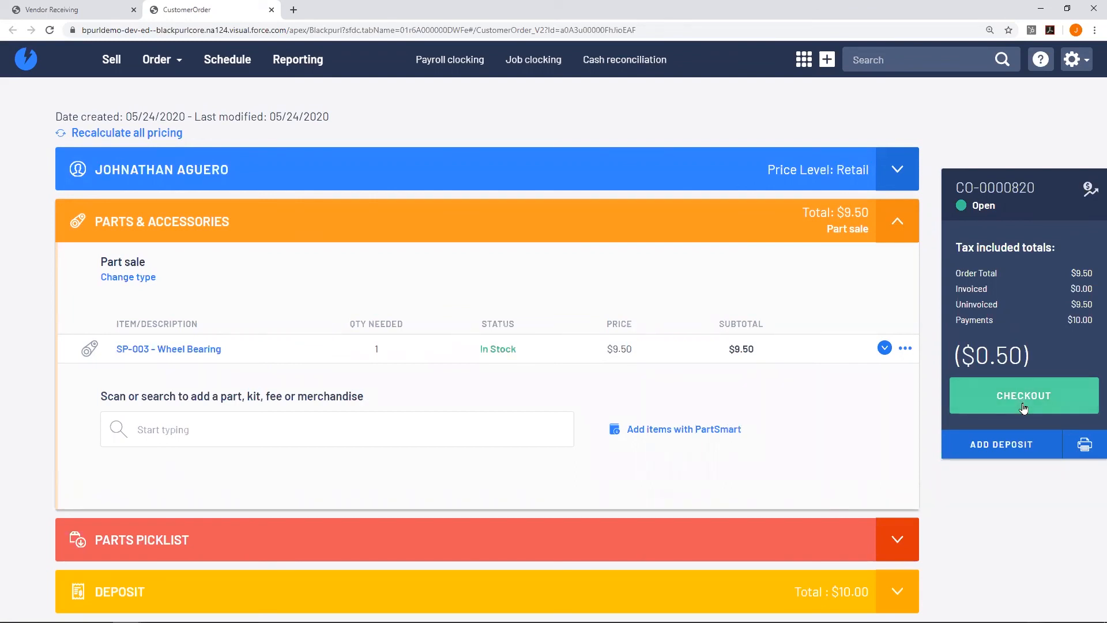
Check out the order with a $9.50 deposit payment, no printing, and email invoice INV-00000285.
{"action": "left_click", "coordinate": [1024, 408]}
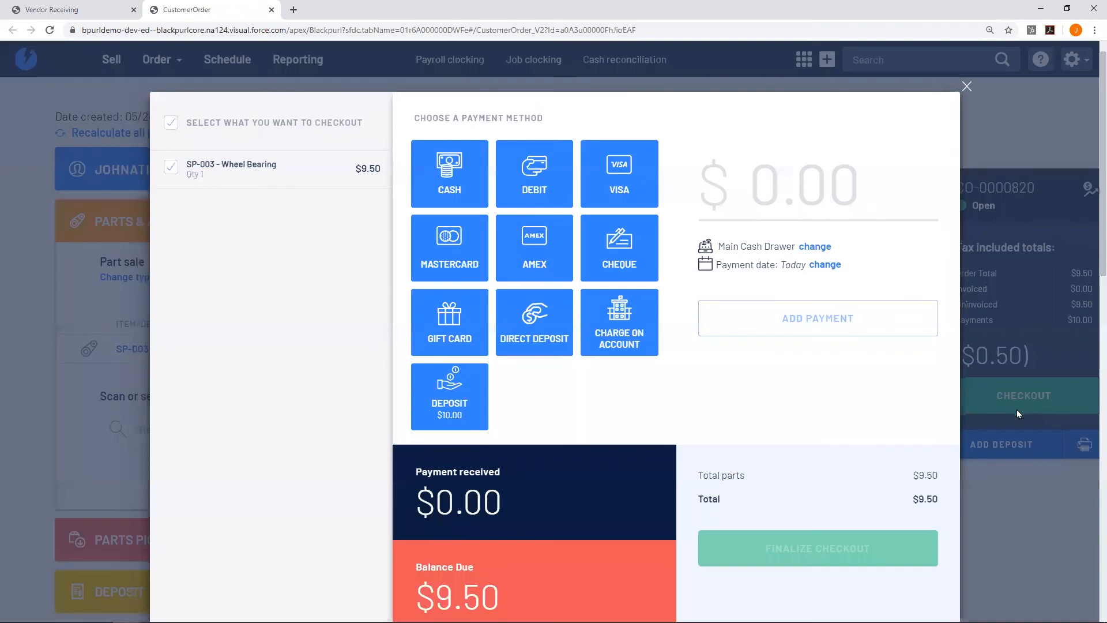
{"action": "left_click", "coordinate": [480, 387]}
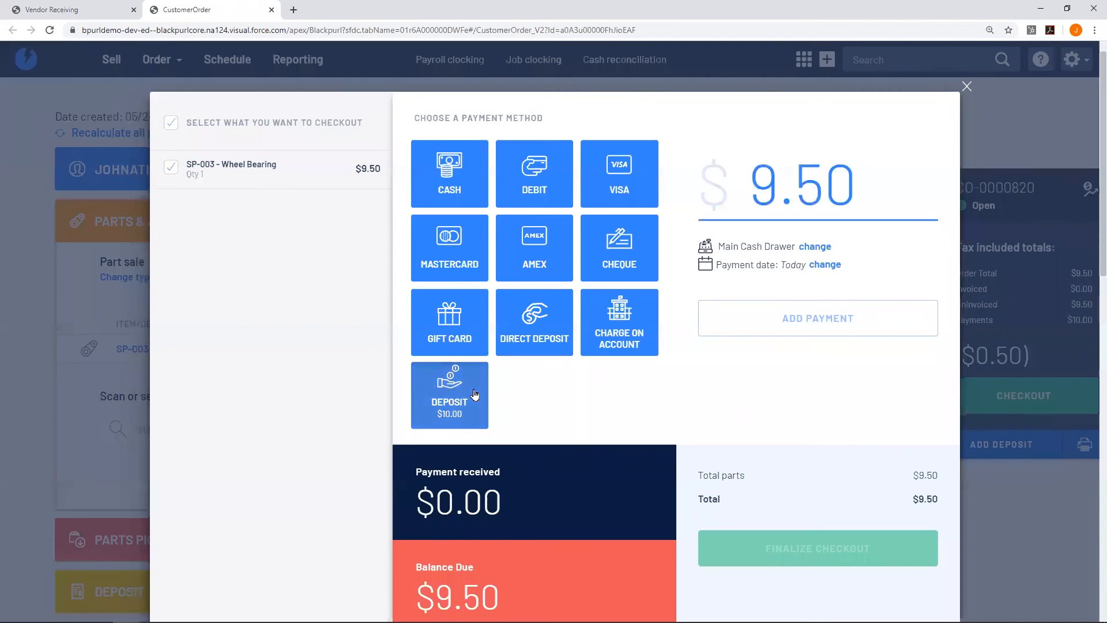
{"action": "left_click", "coordinate": [864, 332]}
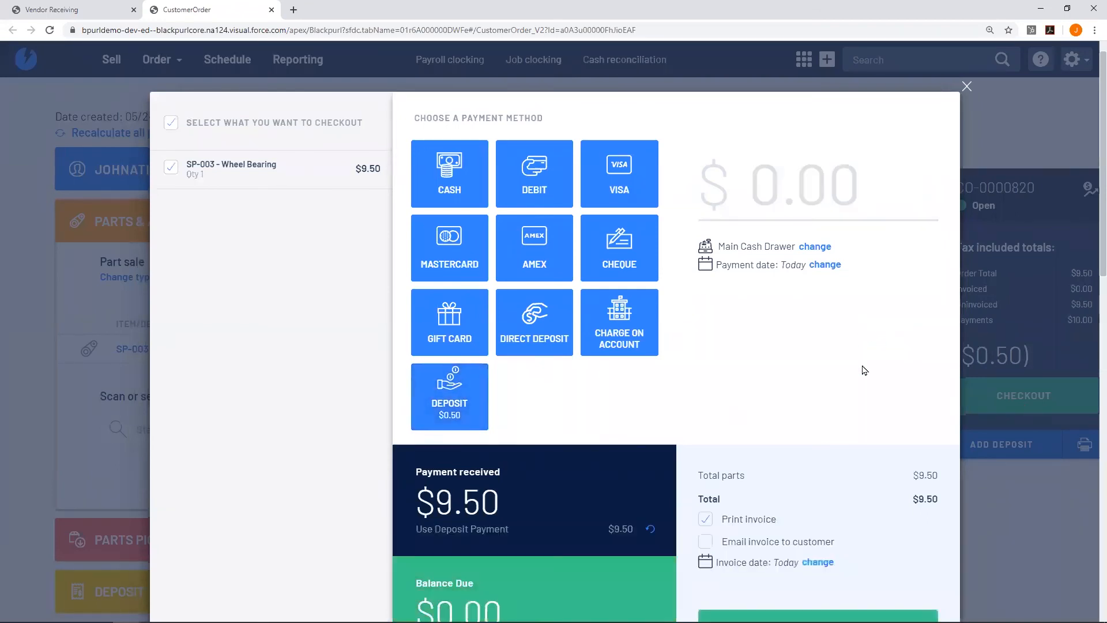
{"action": "scroll", "coordinate": [862, 371], "scroll_direction": "down", "scroll_amount": 2}
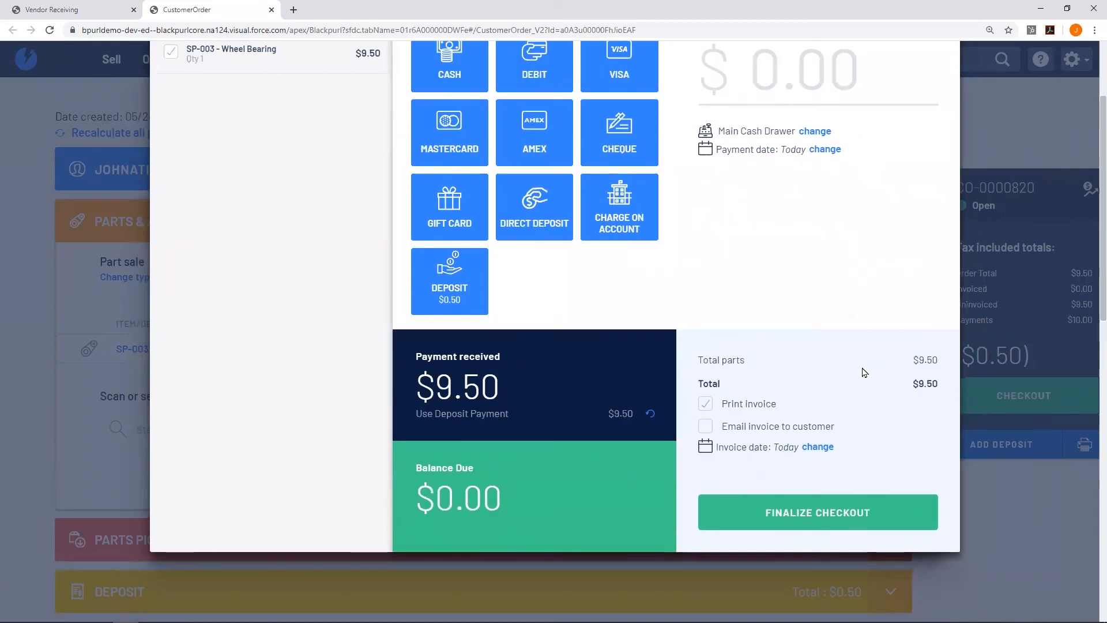
{"action": "left_click", "coordinate": [705, 426]}
{"action": "left_click", "coordinate": [704, 405]}
{"action": "left_click", "coordinate": [812, 519]}
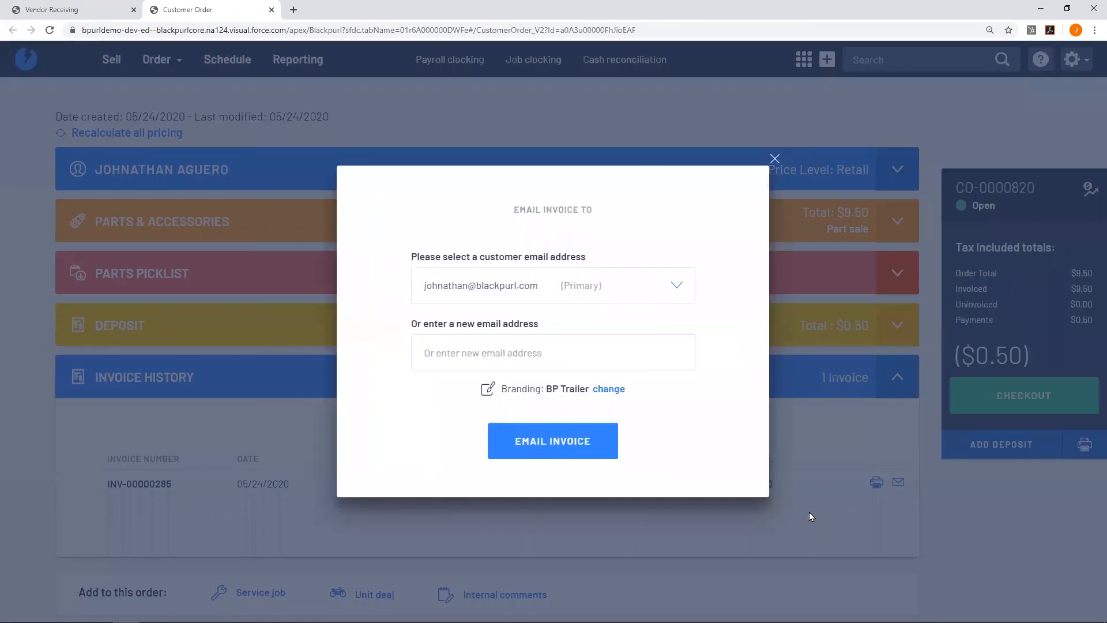
{"action": "left_click", "coordinate": [563, 453]}
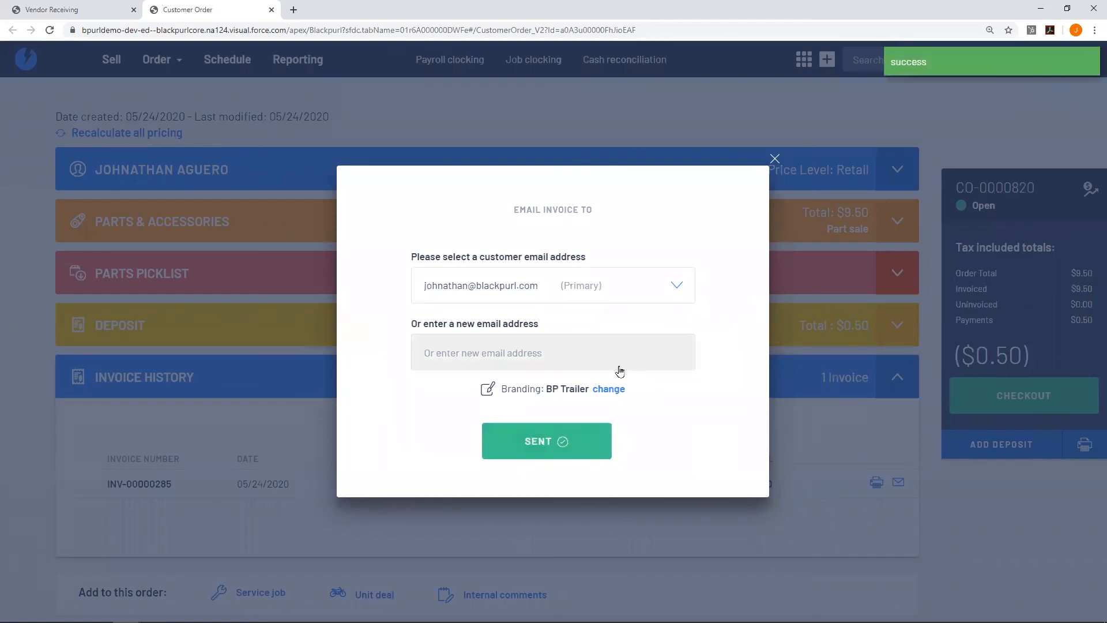
{"action": "left_click", "coordinate": [772, 160]}
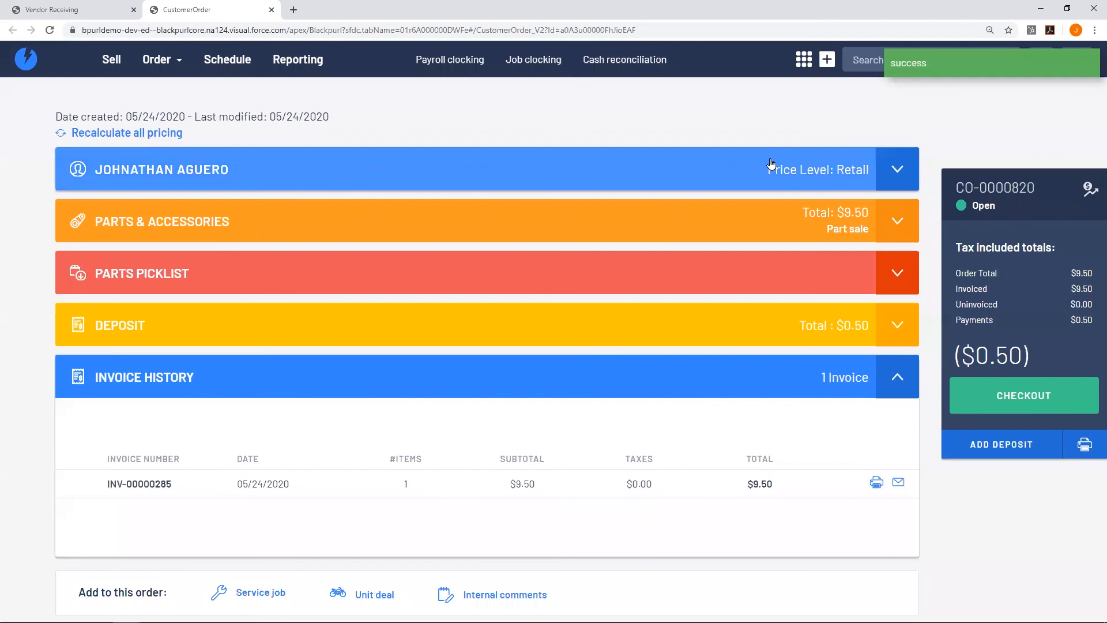